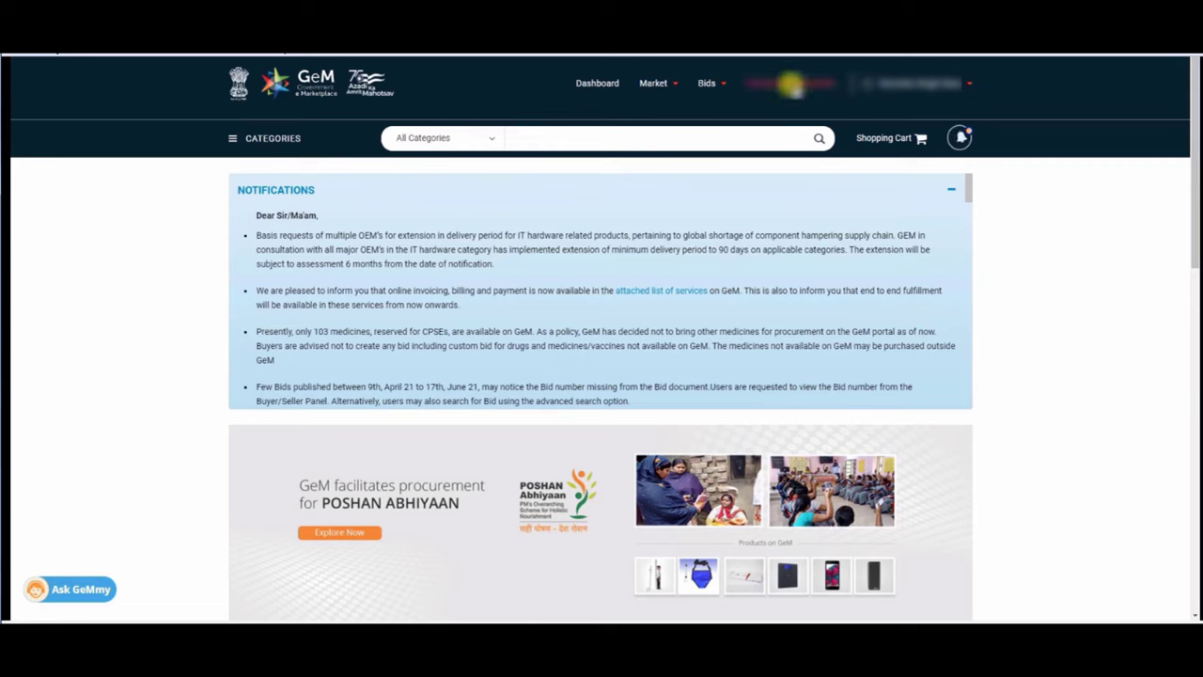
Go to the List of Bids from the Bids menu in the top navigation
mouse_move(706, 84)
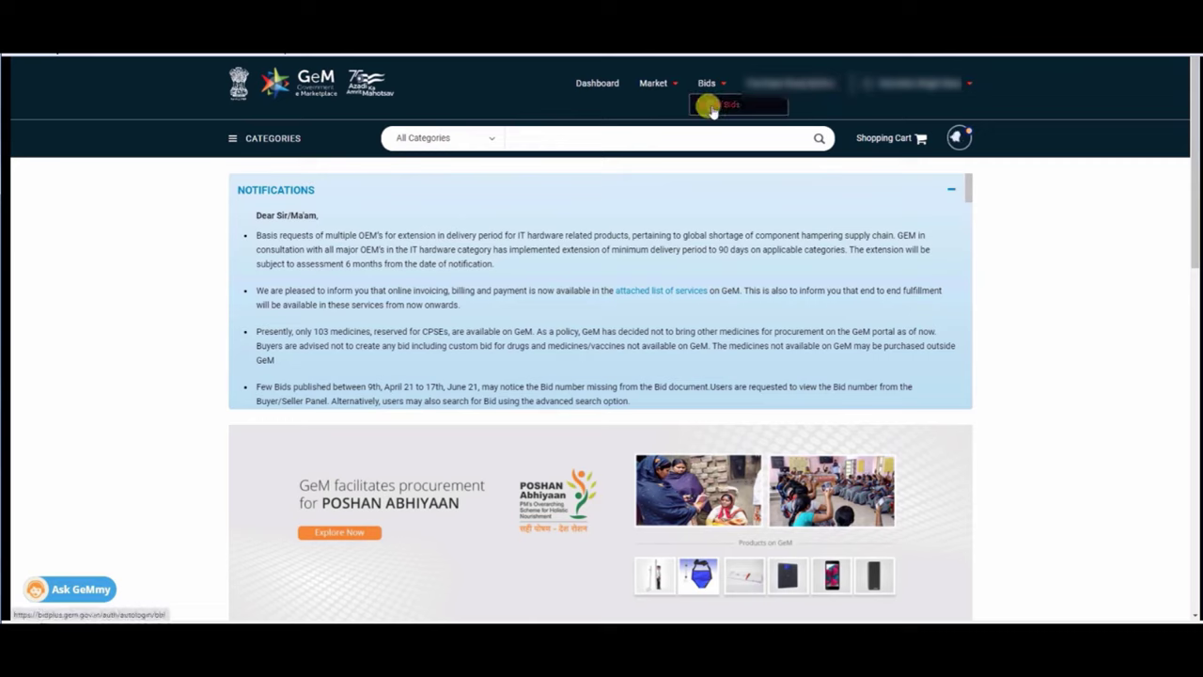
left_click(712, 107)
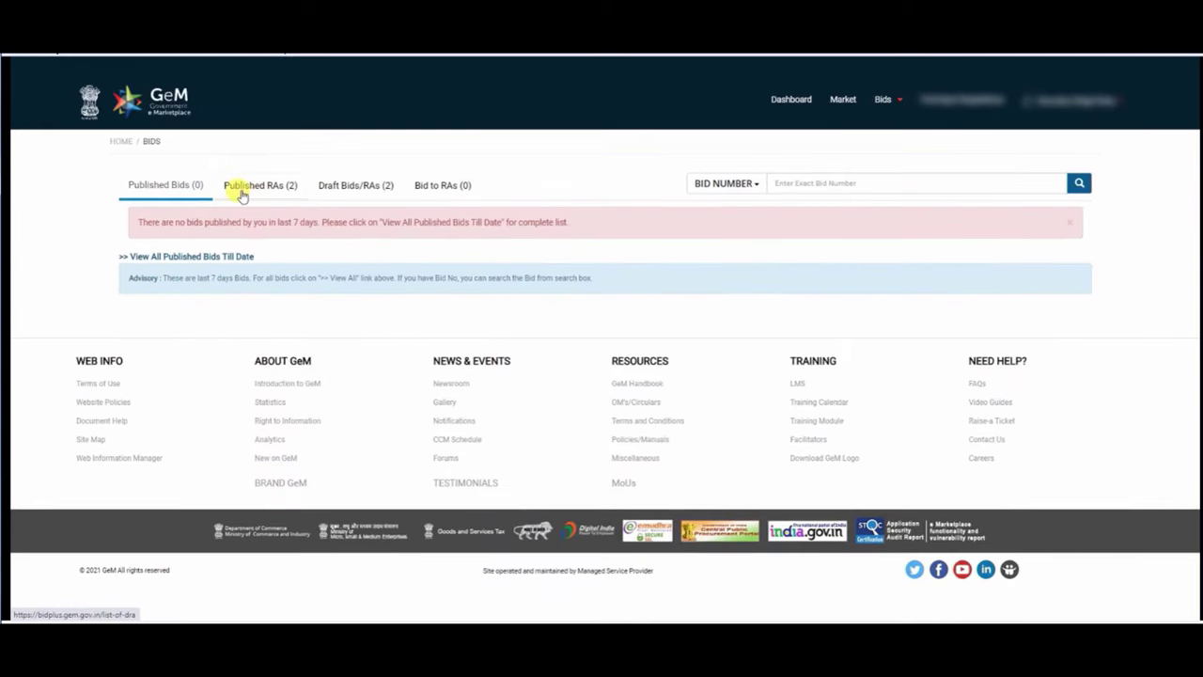
Show all 33 published bids till date, with the All In One PC bid first
left_click(197, 257)
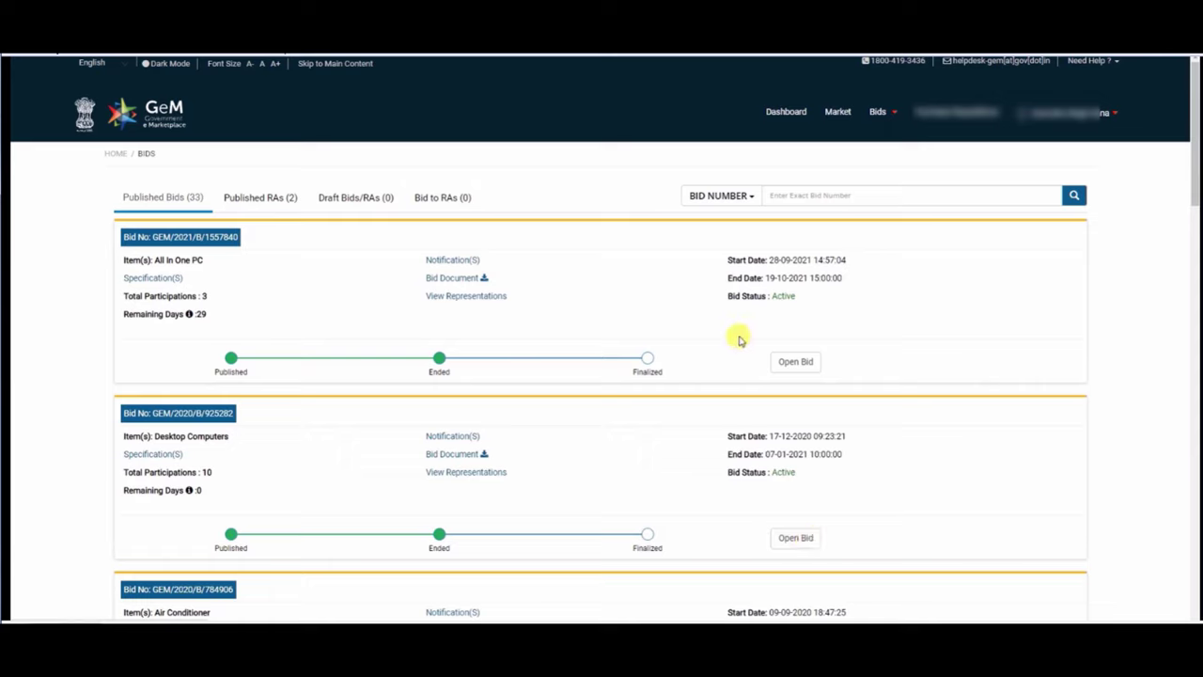
Open the All In One PC bid for finalization and start opening its technical bid
left_click(795, 363)
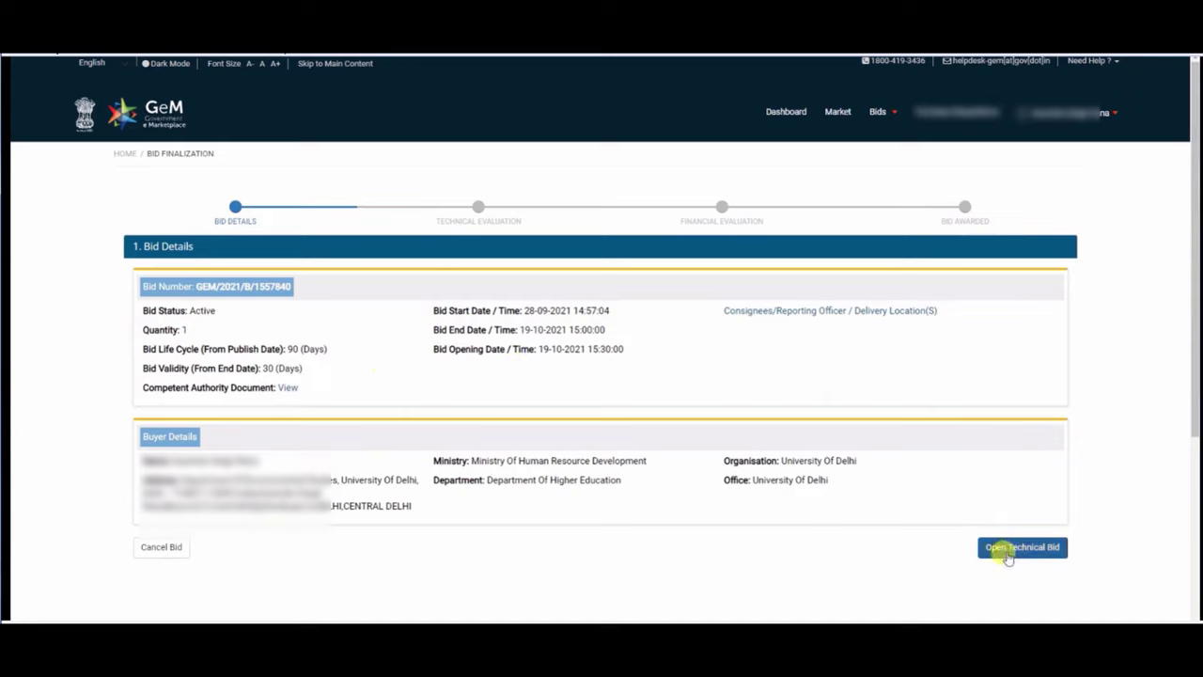
left_click(1007, 552)
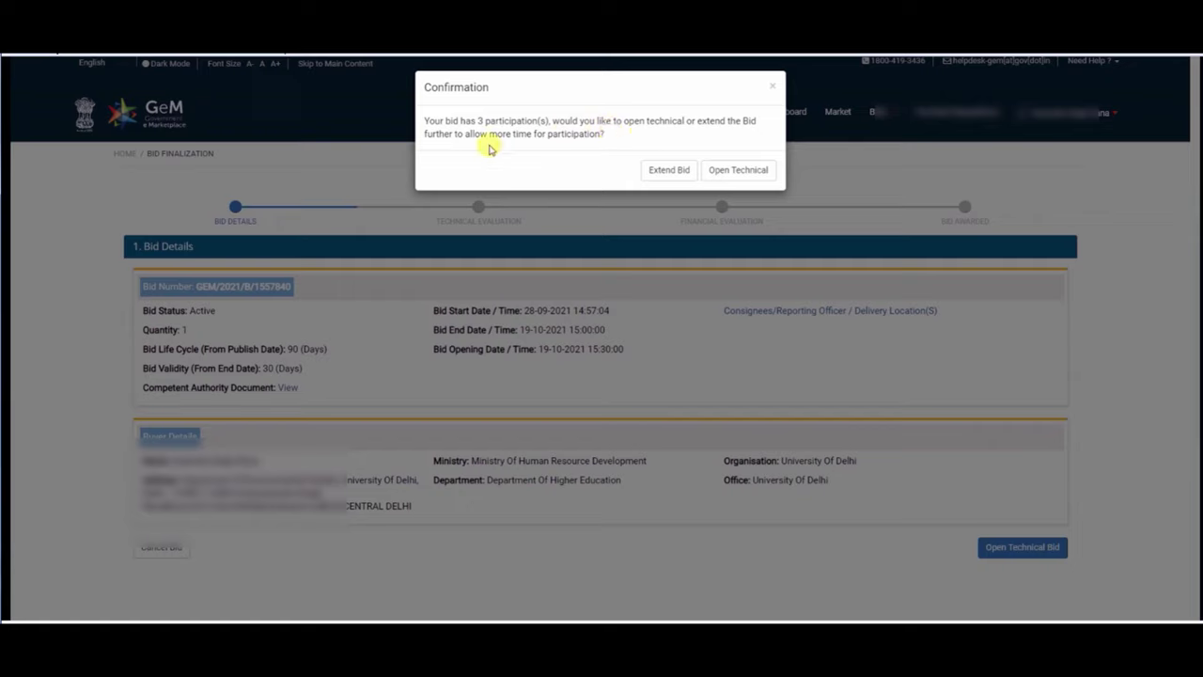
Choose to extend the bid and set its end date to 25 October, 11:00
left_click(660, 178)
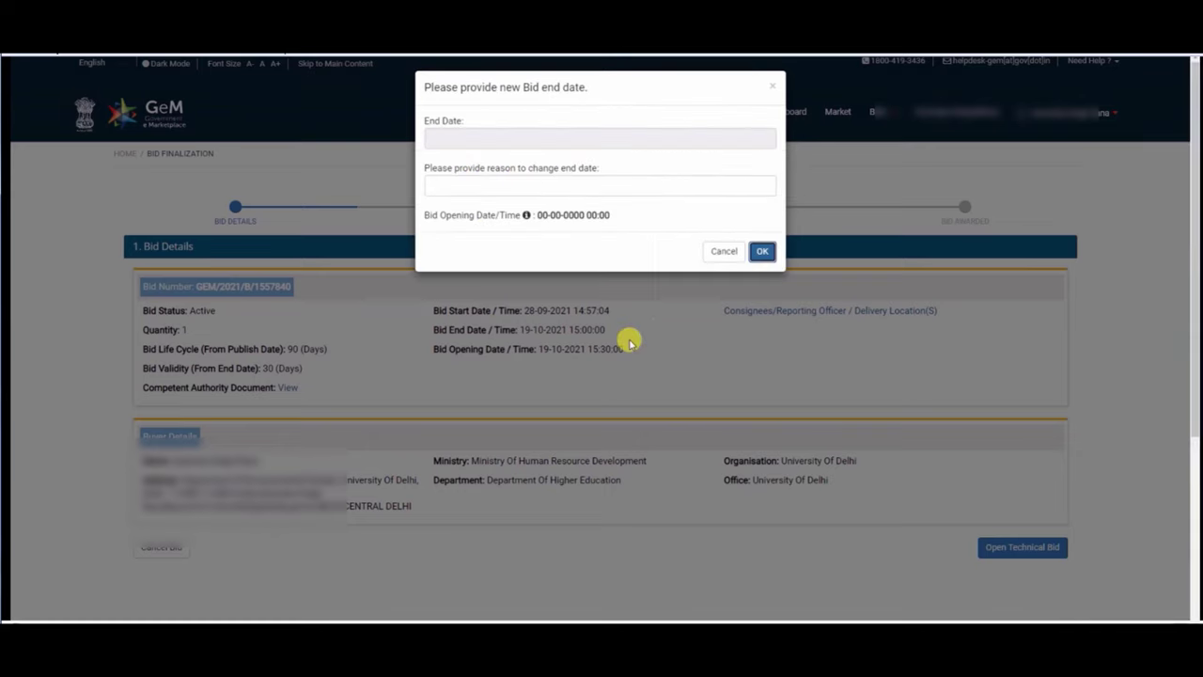
left_click(461, 138)
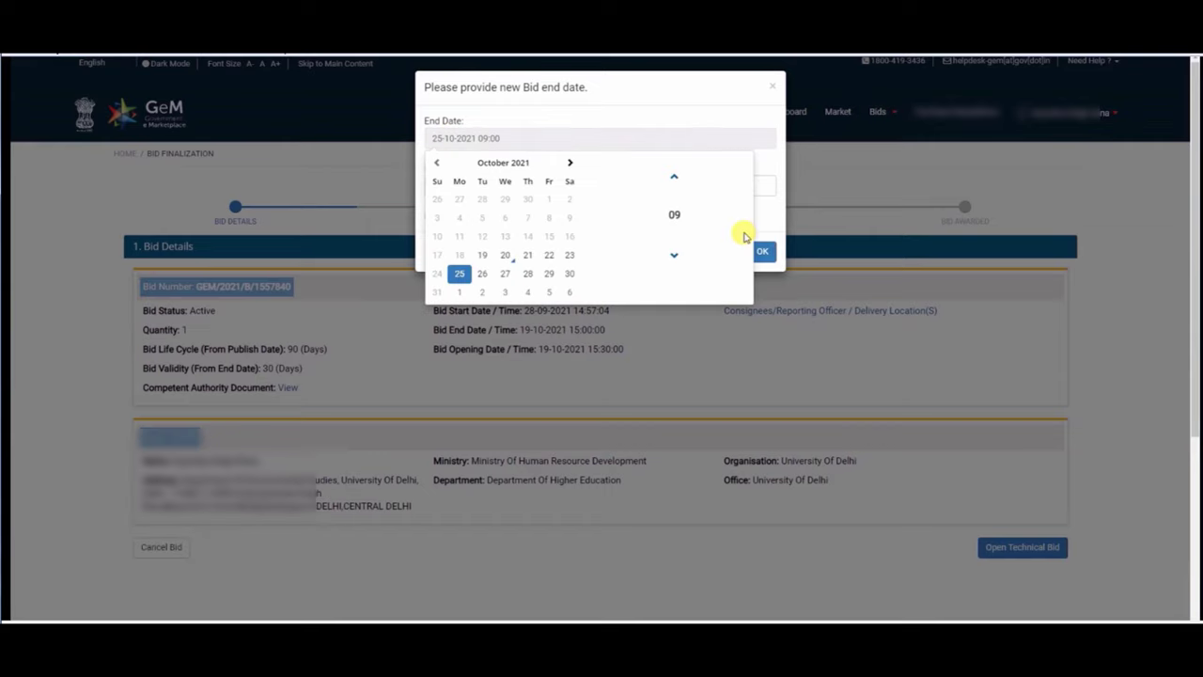
left_click(675, 178)
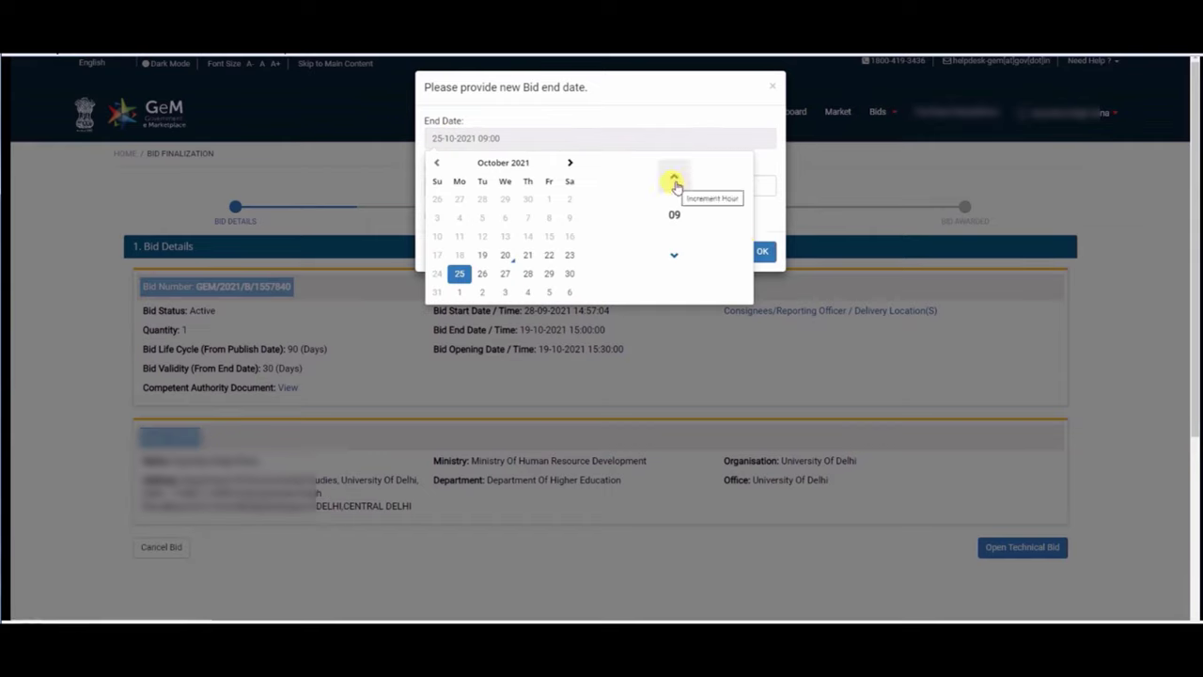
left_click(675, 179)
left_click(675, 255)
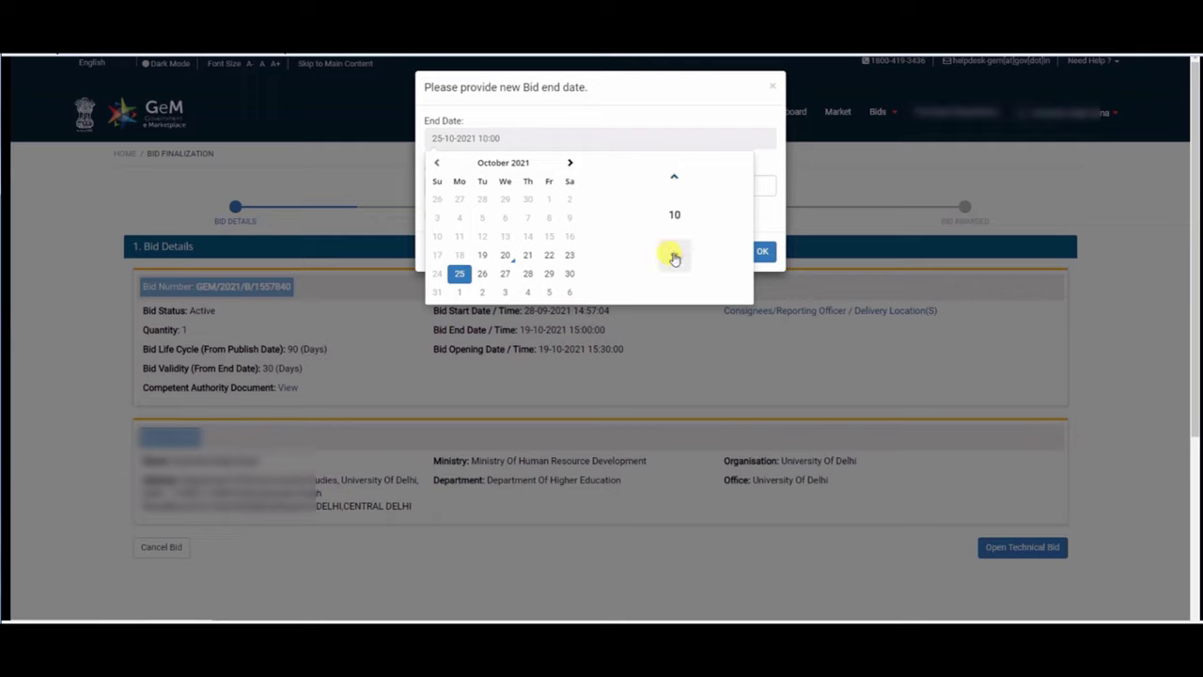
left_click(674, 179)
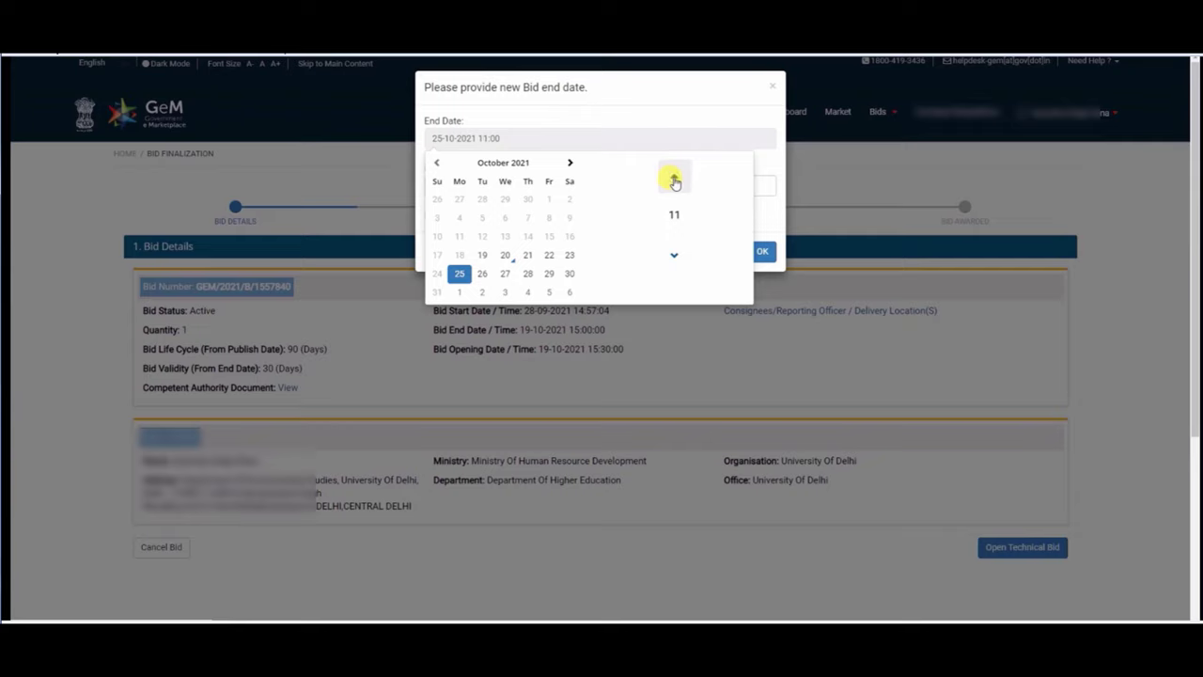
left_click(731, 236)
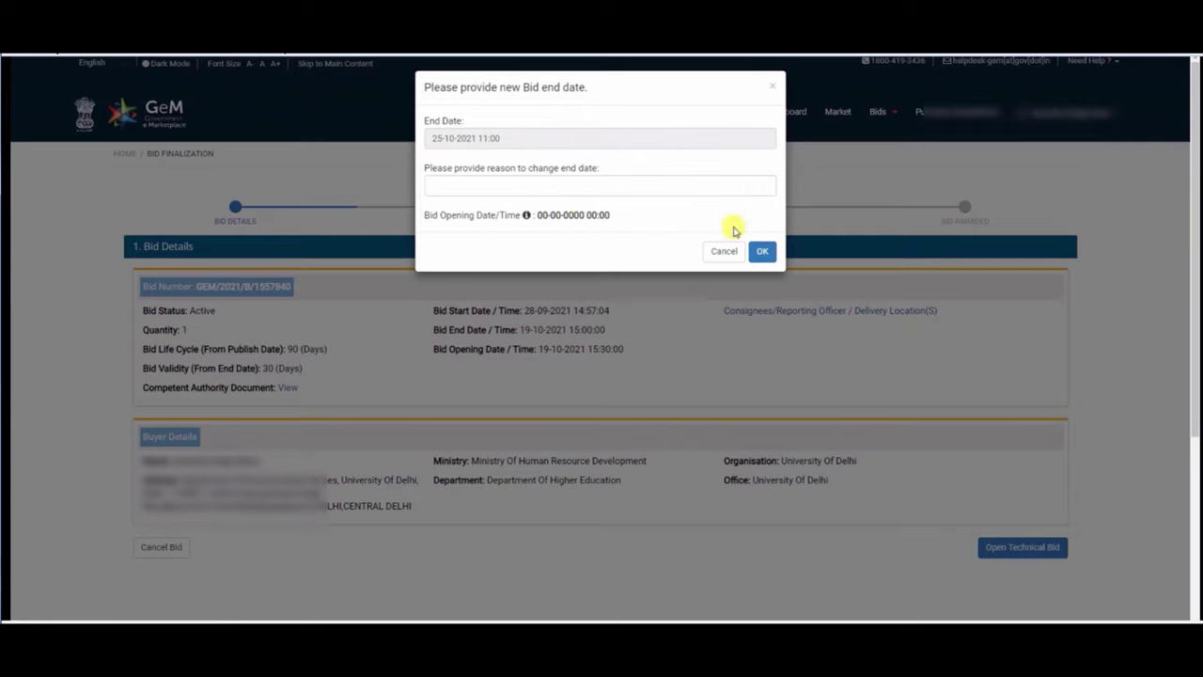
Give 'We have received 3 bid only' as the reason and confirm the extension
left_click(521, 188)
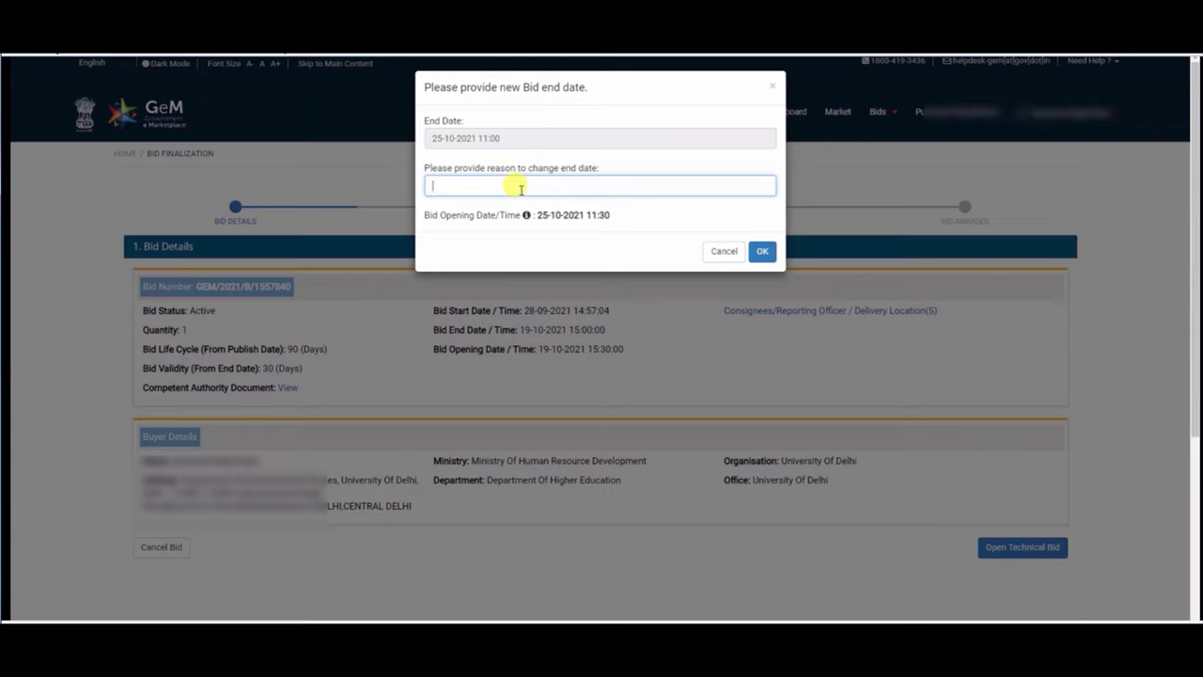
type("We have received 3 bid only")
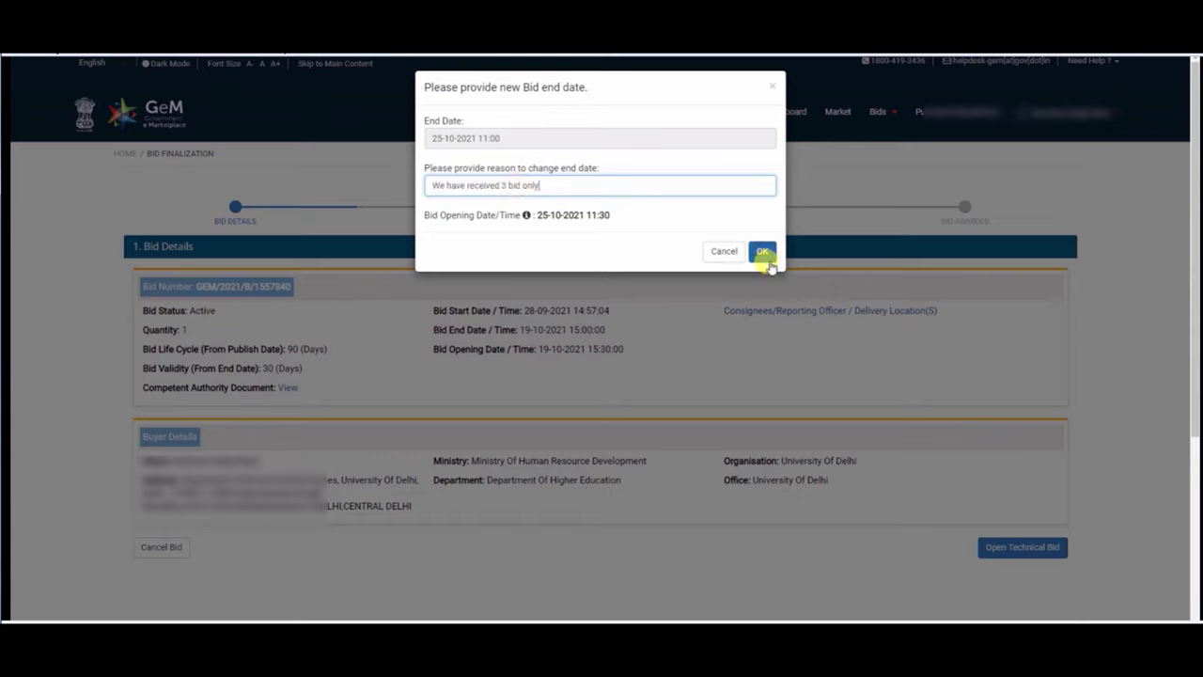
left_click(763, 253)
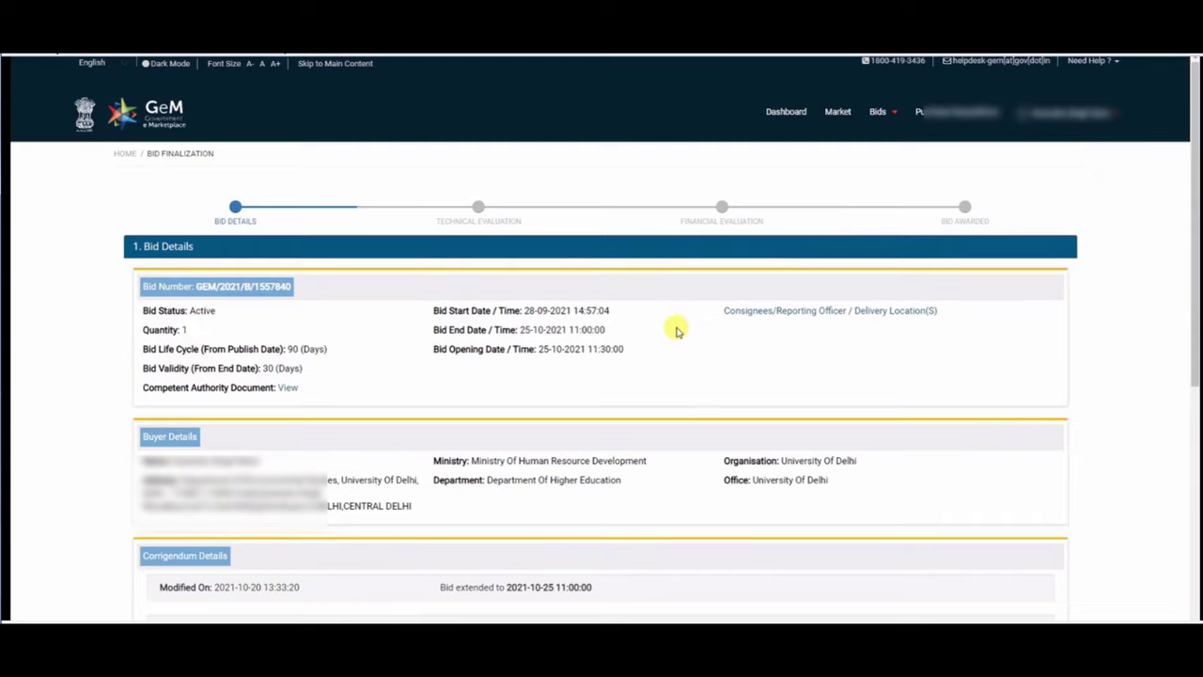
left_click_drag(1196, 261, 1194, 352)
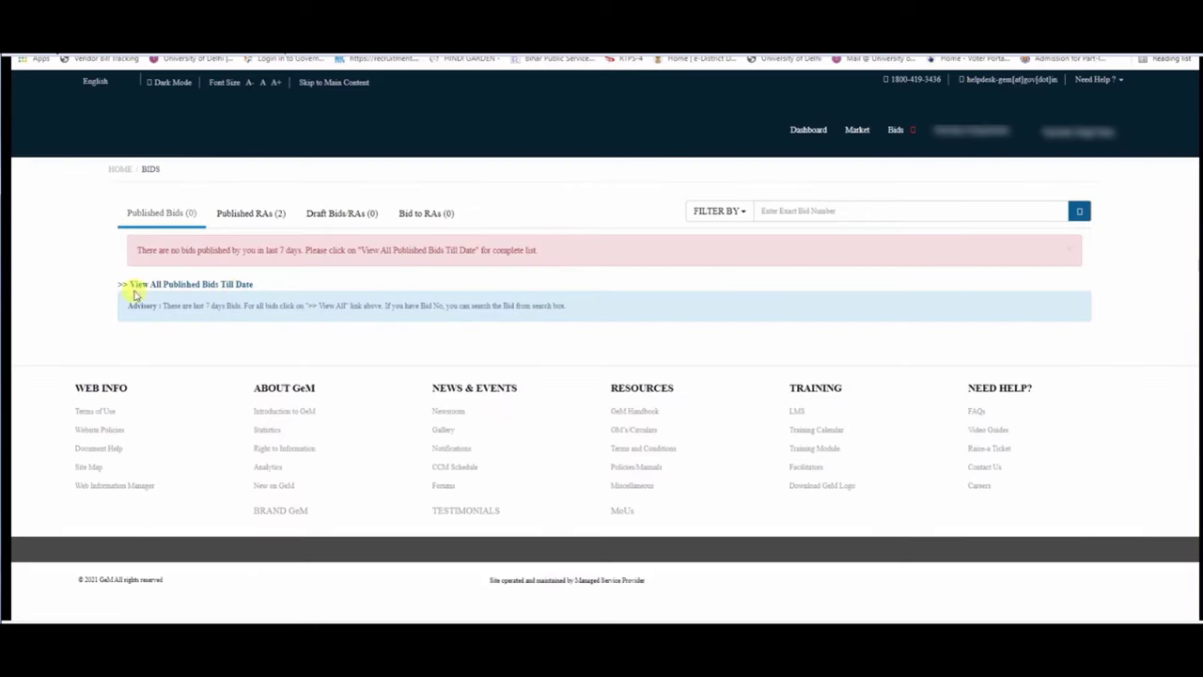
In the full published list, check the bid's updated dates and reopen the All In One PC bid
left_click(160, 287)
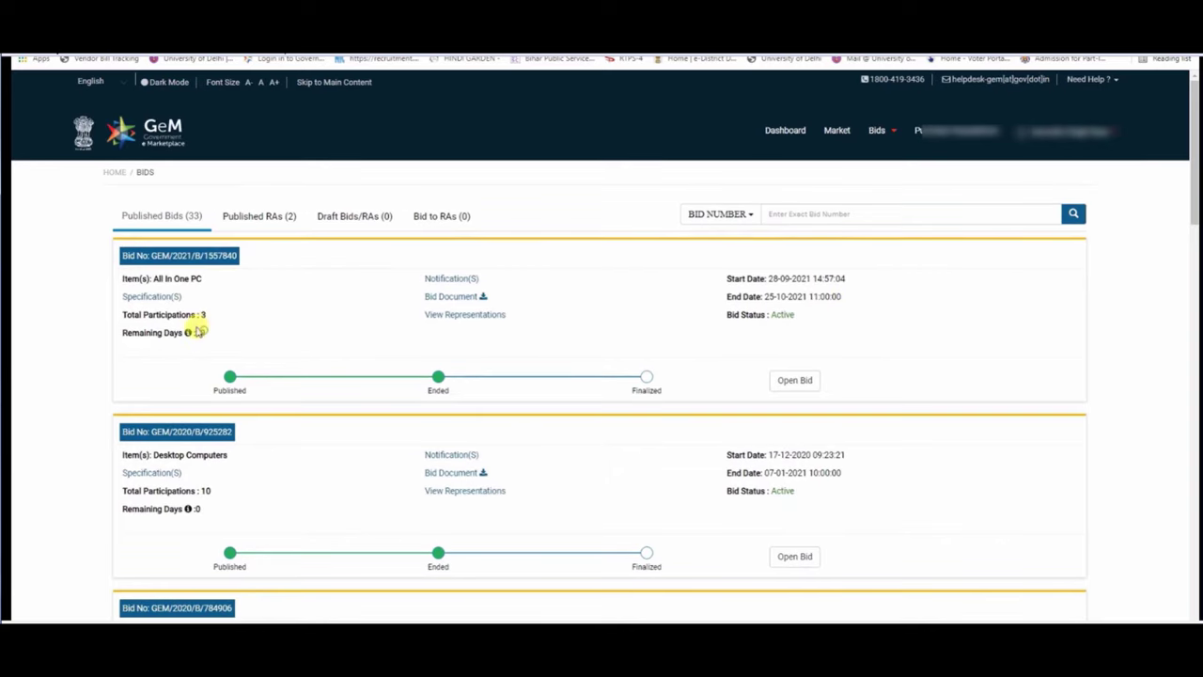
left_click_drag(199, 332, 126, 314)
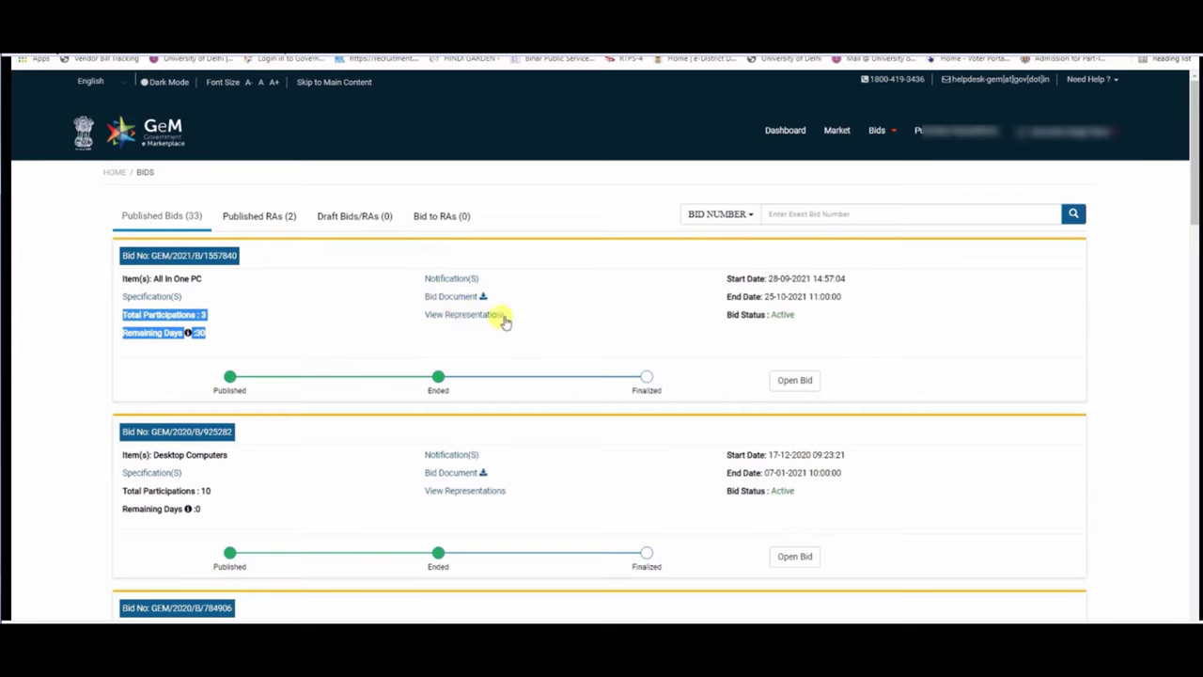
left_click_drag(903, 313, 712, 286)
left_click(870, 349)
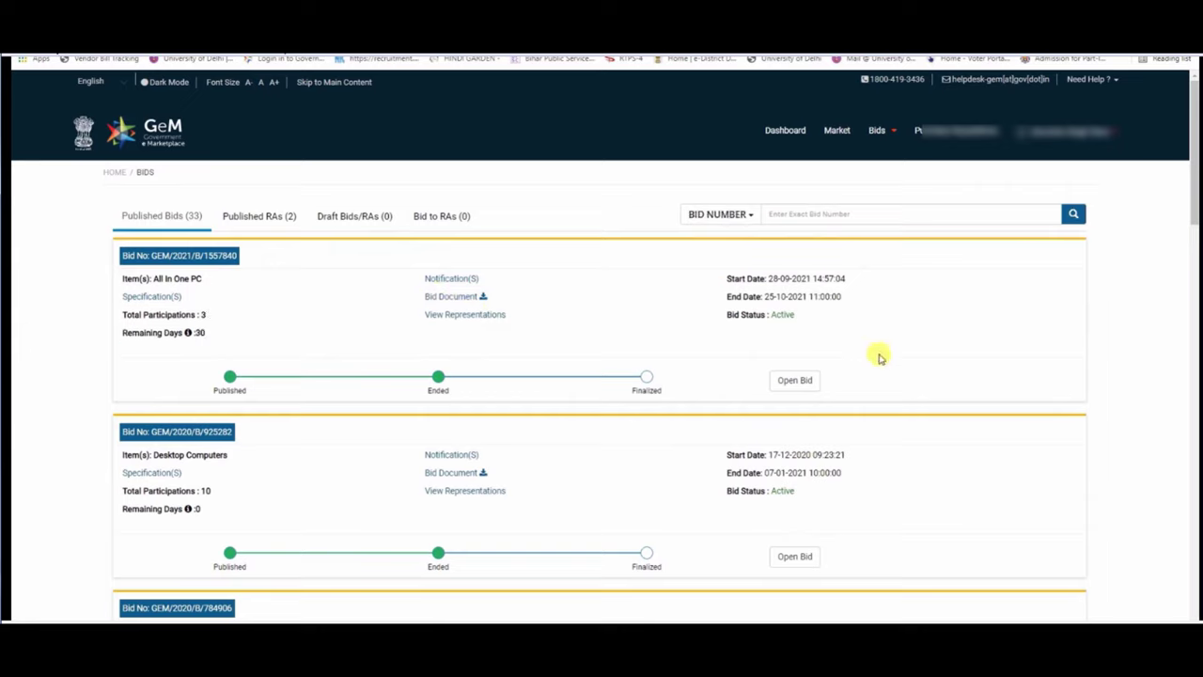
left_click(796, 381)
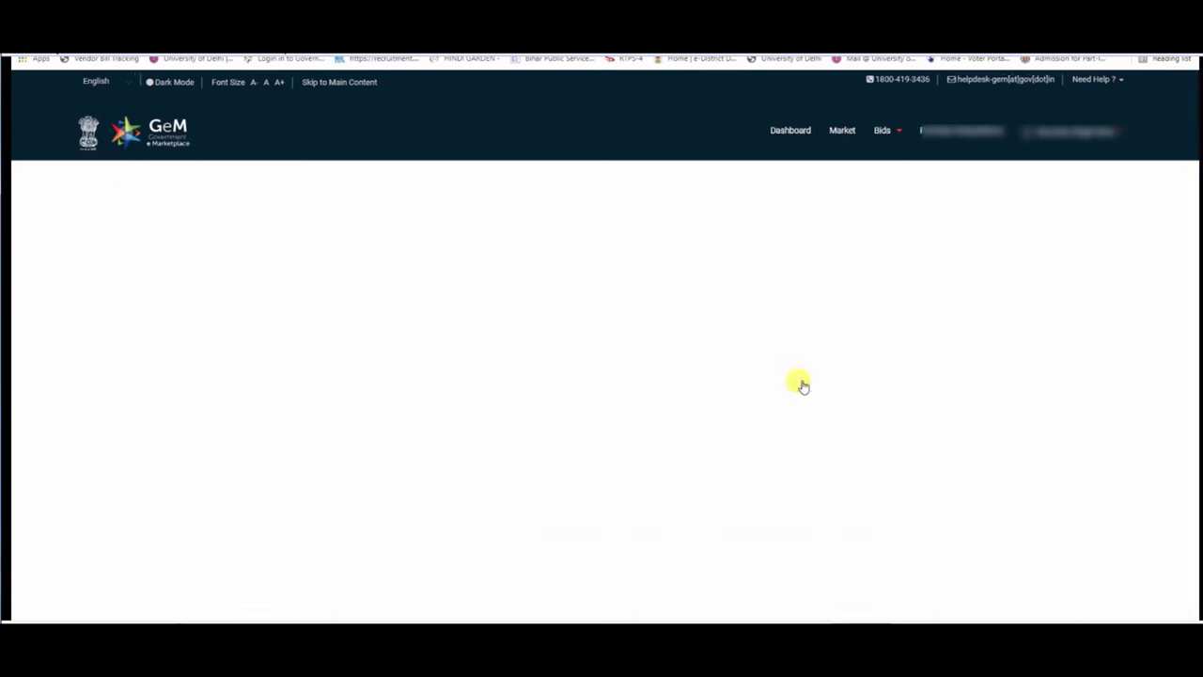
scroll(606, 440, "down", 2)
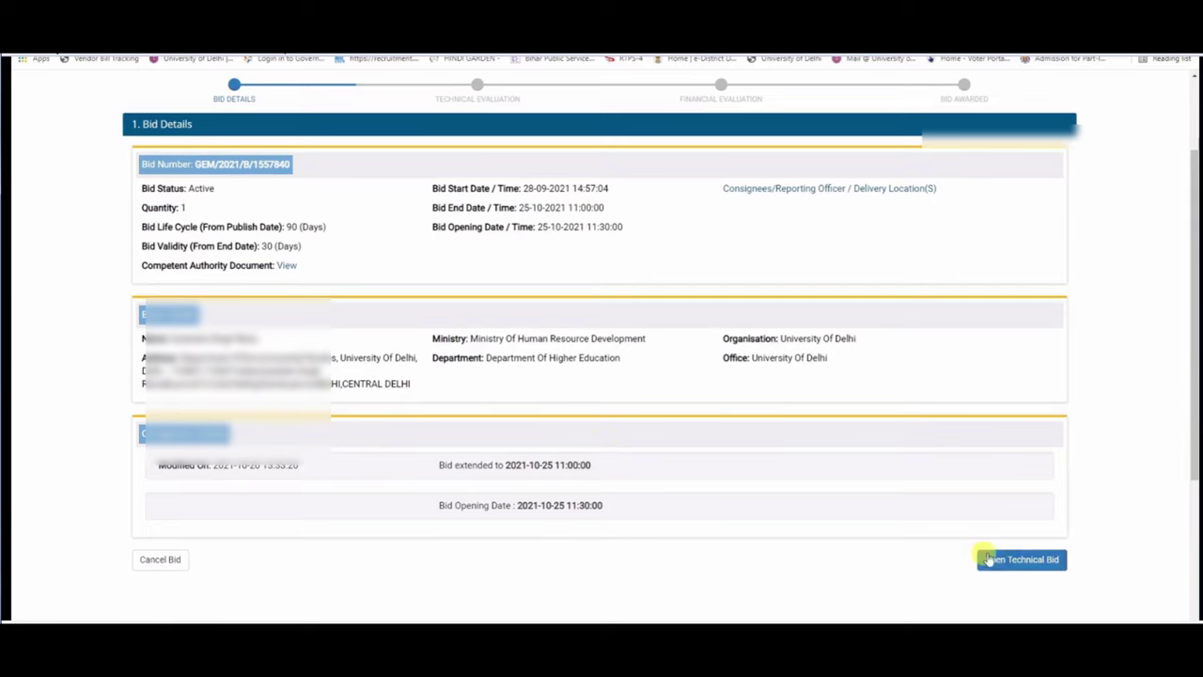
Open the technical bid now, verifying with the OTP sent to the mobile
left_click(1017, 560)
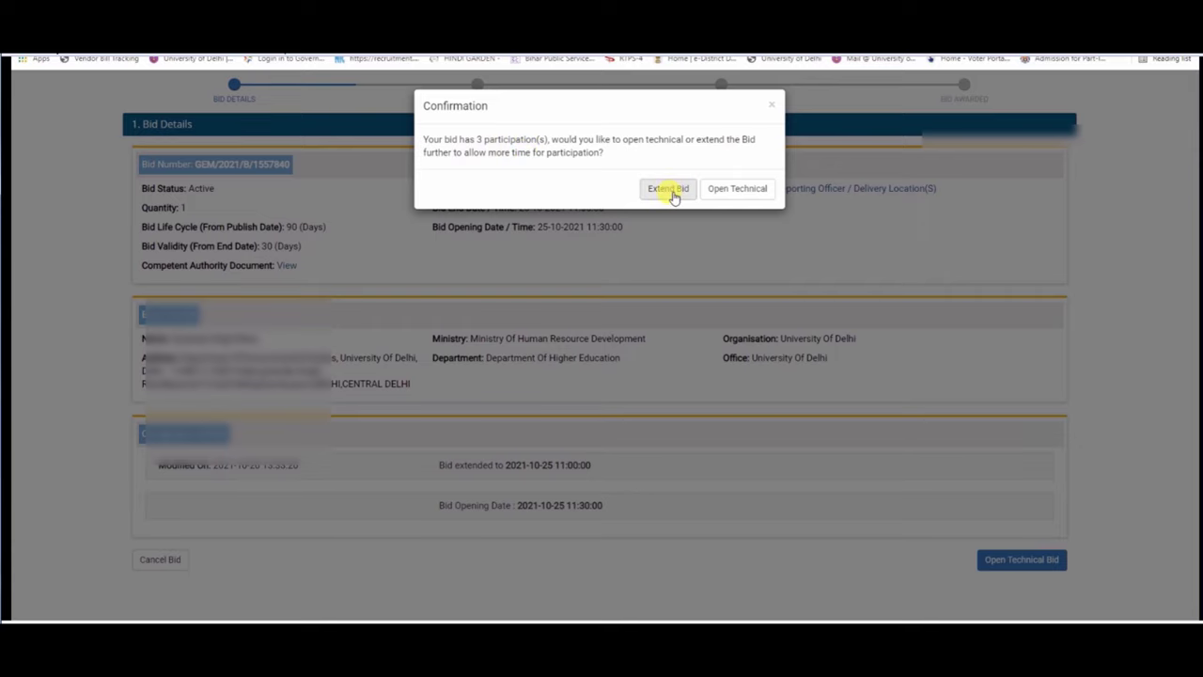
left_click(742, 192)
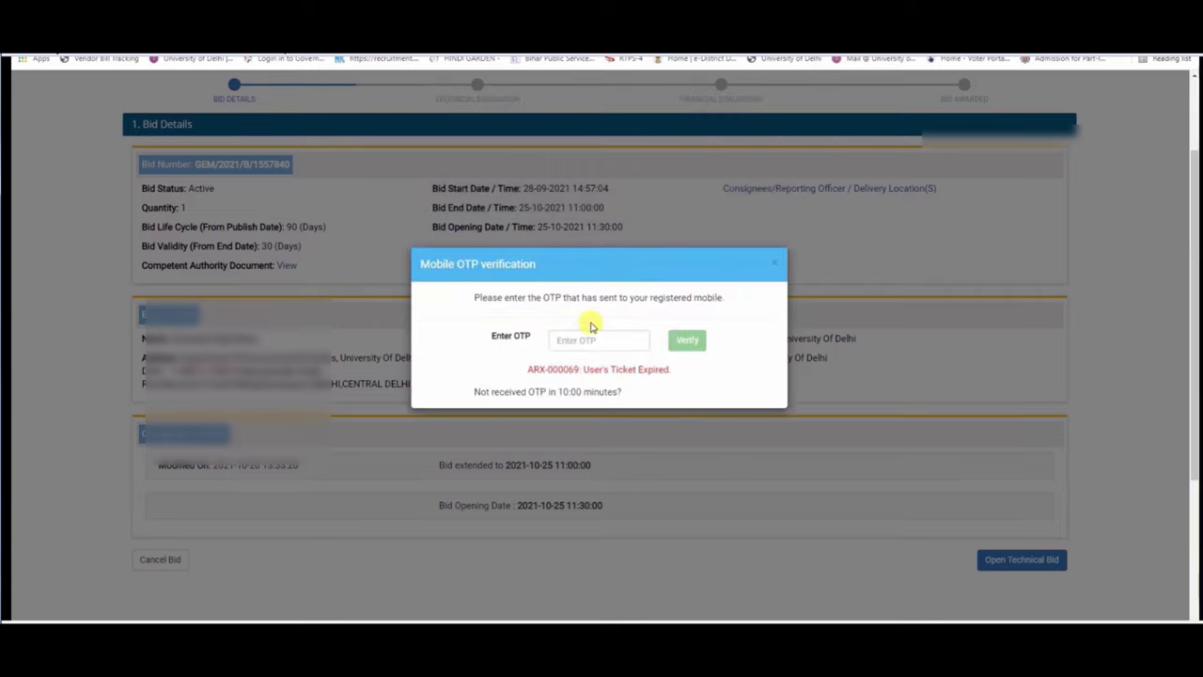
left_click(610, 338)
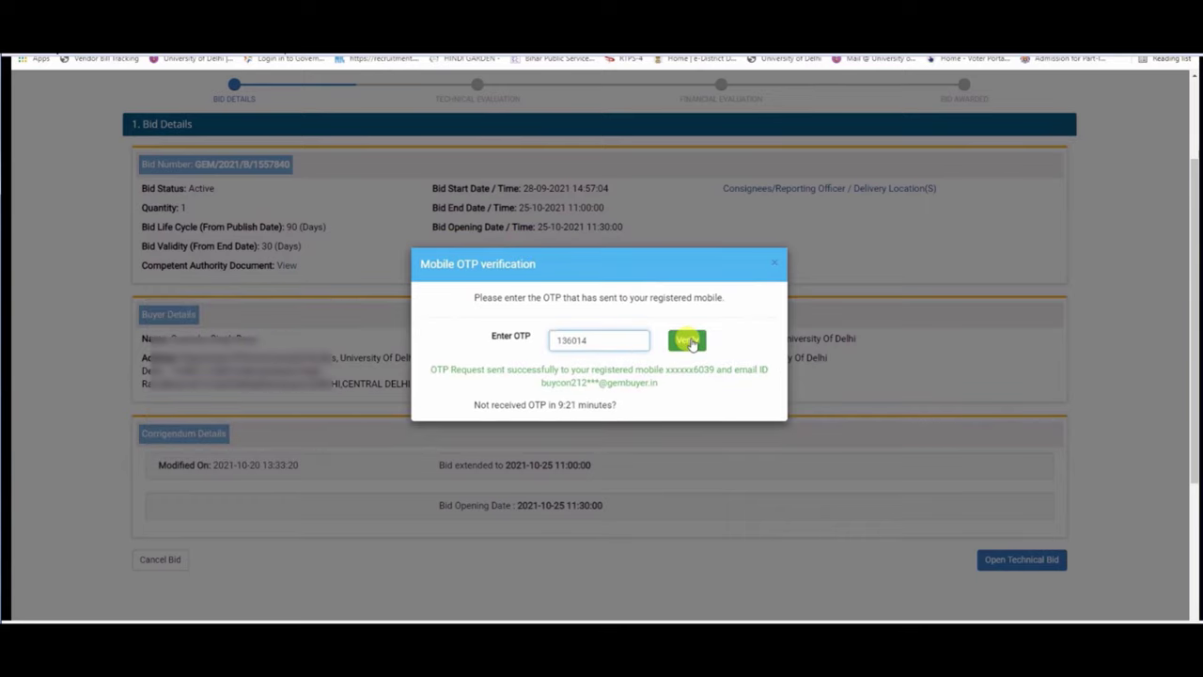
left_click(687, 340)
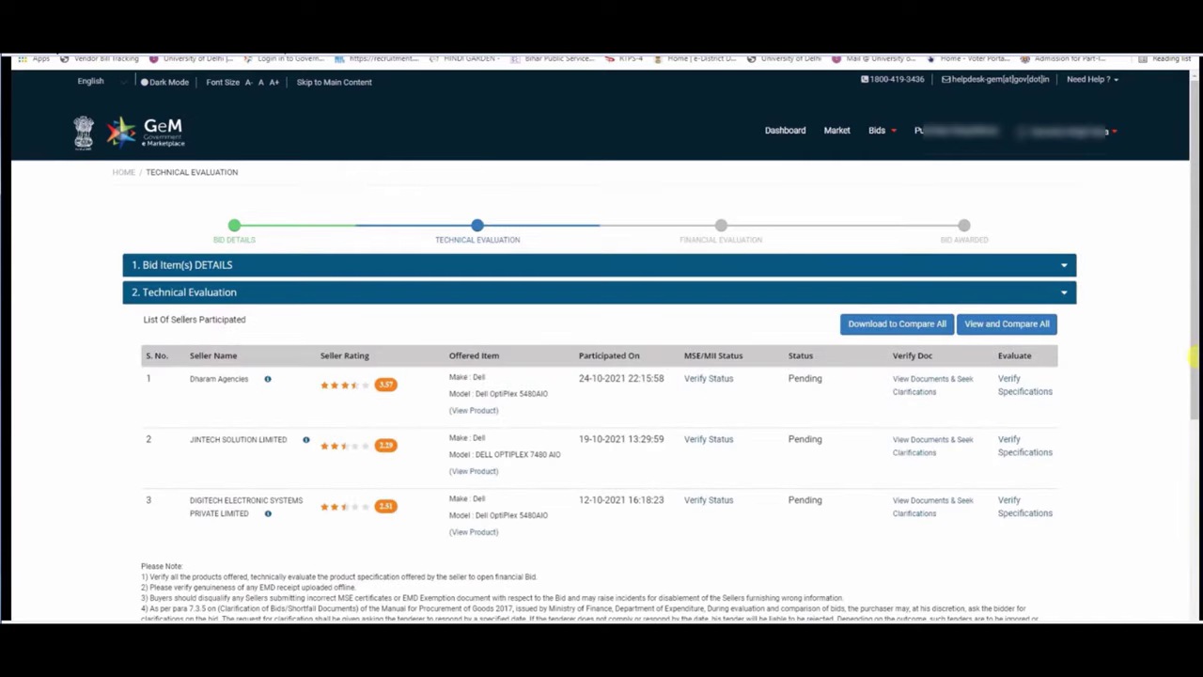
Review the three participating sellers and open Dharam Agencies' specification comparison
scroll(787, 437, "down", 2)
scroll(1192, 358, "down", 1)
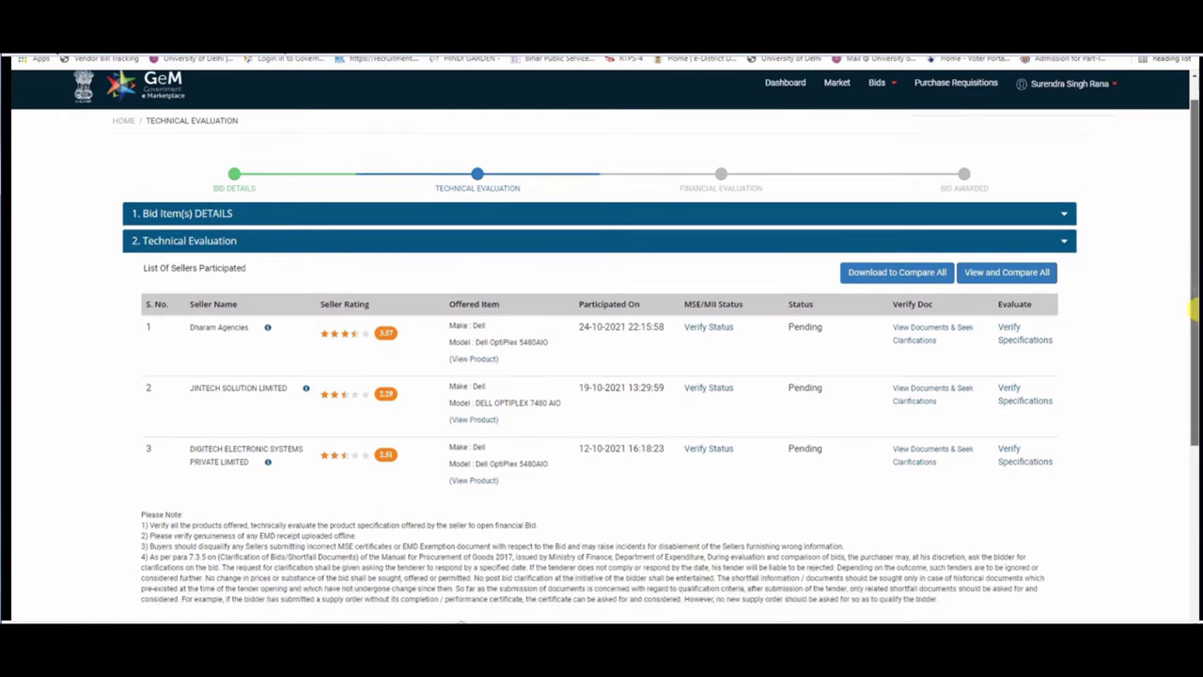
scroll(1007, 384, "up", 1)
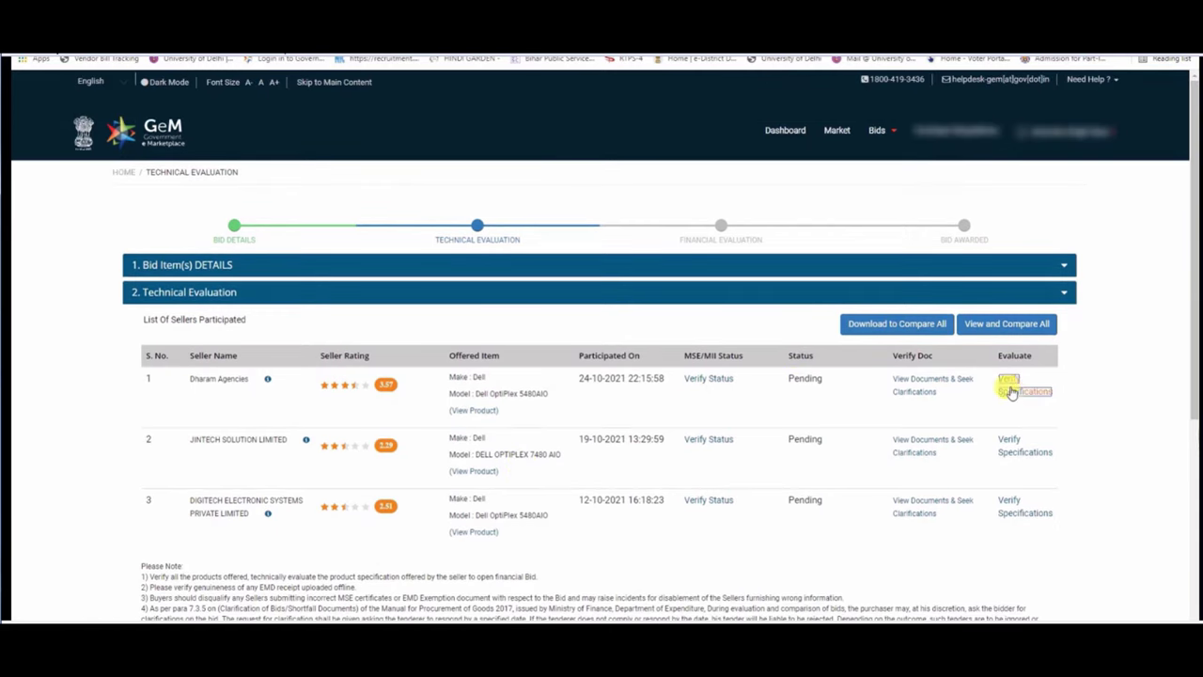
left_click(1010, 382)
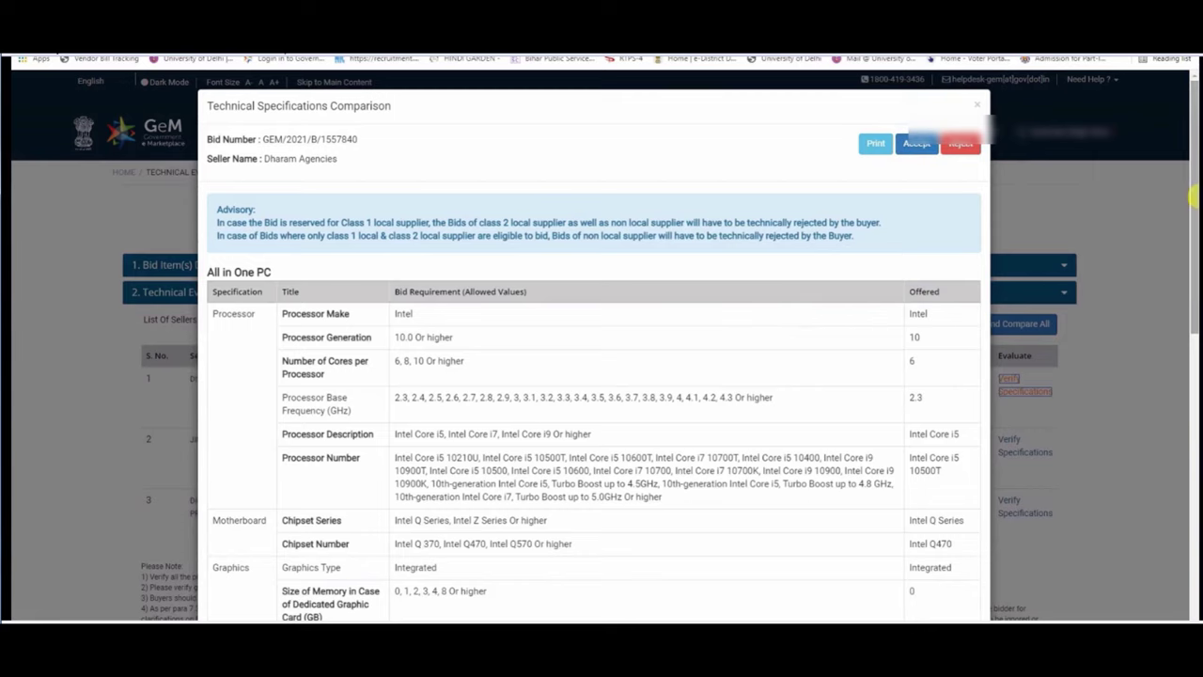
Print Dharam Agencies' specification comparison as a PDF in landscape layout
scroll(1192, 284, "down", 2)
scroll(1192, 284, "down", 6)
scroll(1193, 284, "up", 8)
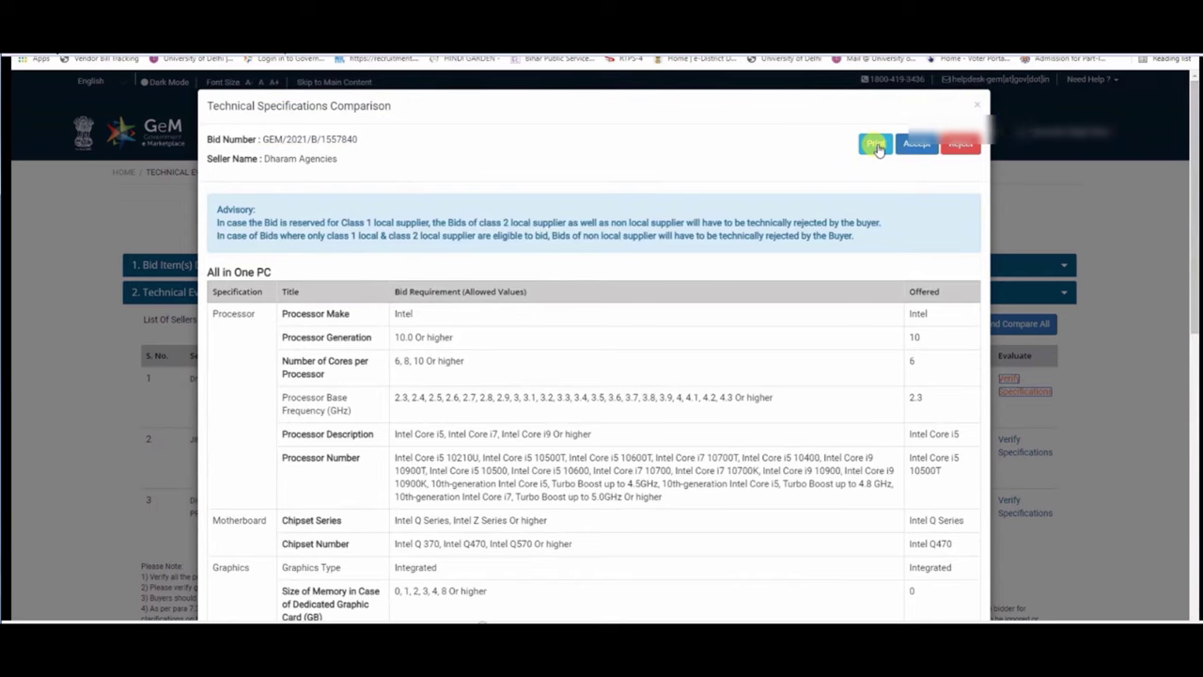
left_click(875, 144)
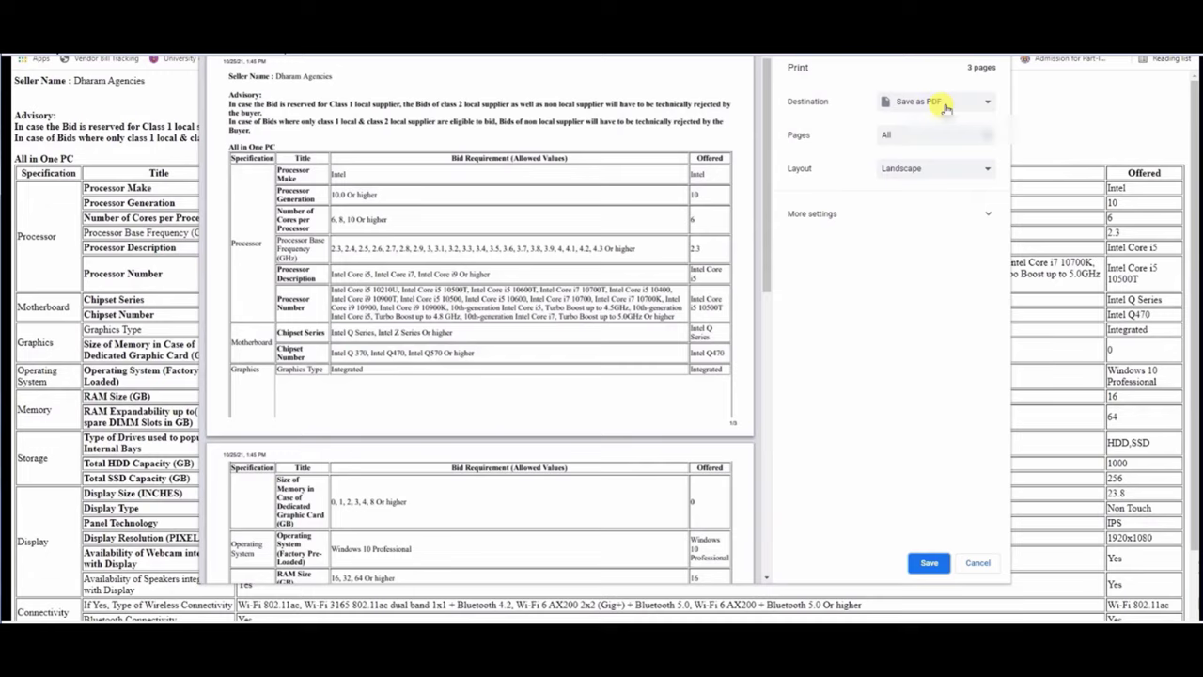
left_click(945, 106)
left_click(908, 127)
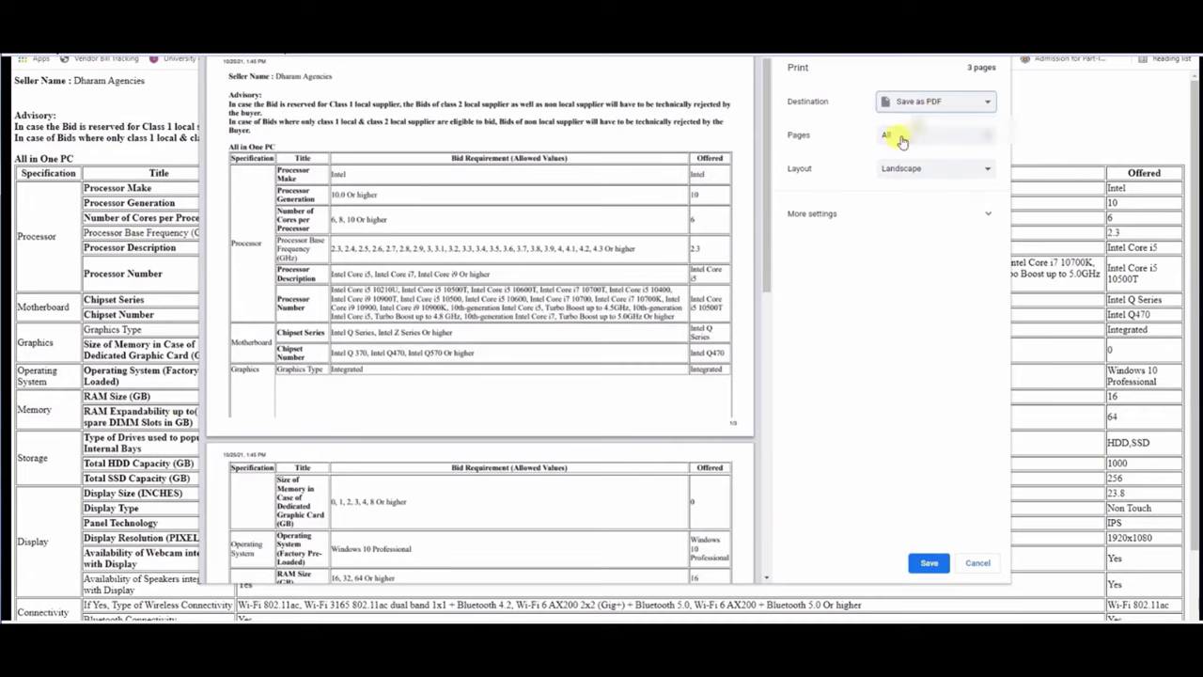
left_click(907, 171)
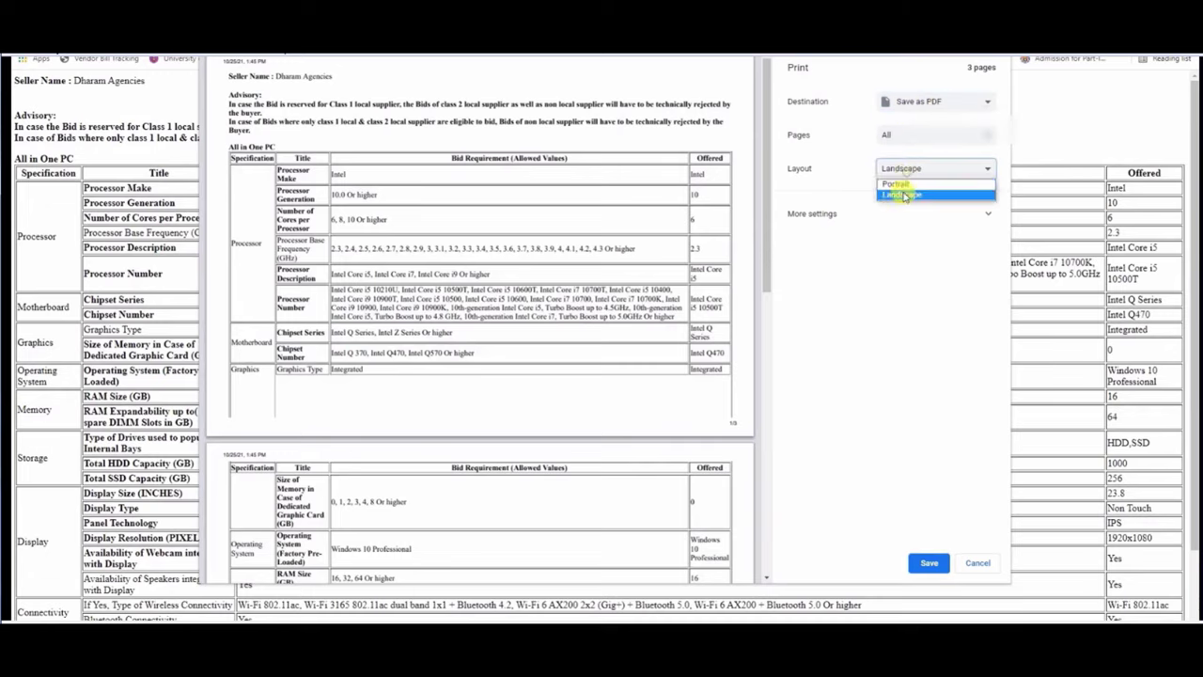
left_click(902, 191)
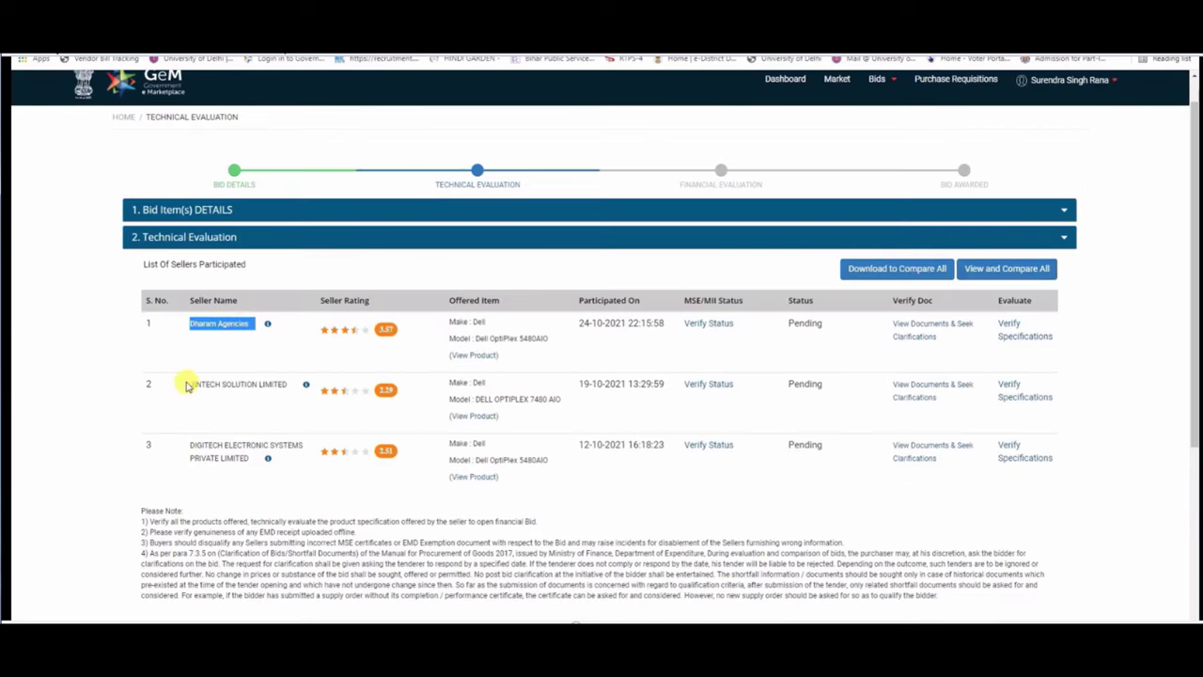
Close and reopen Dharam Agencies' specification comparison to begin accepting it
left_click_drag(186, 386, 287, 385)
left_click(251, 348)
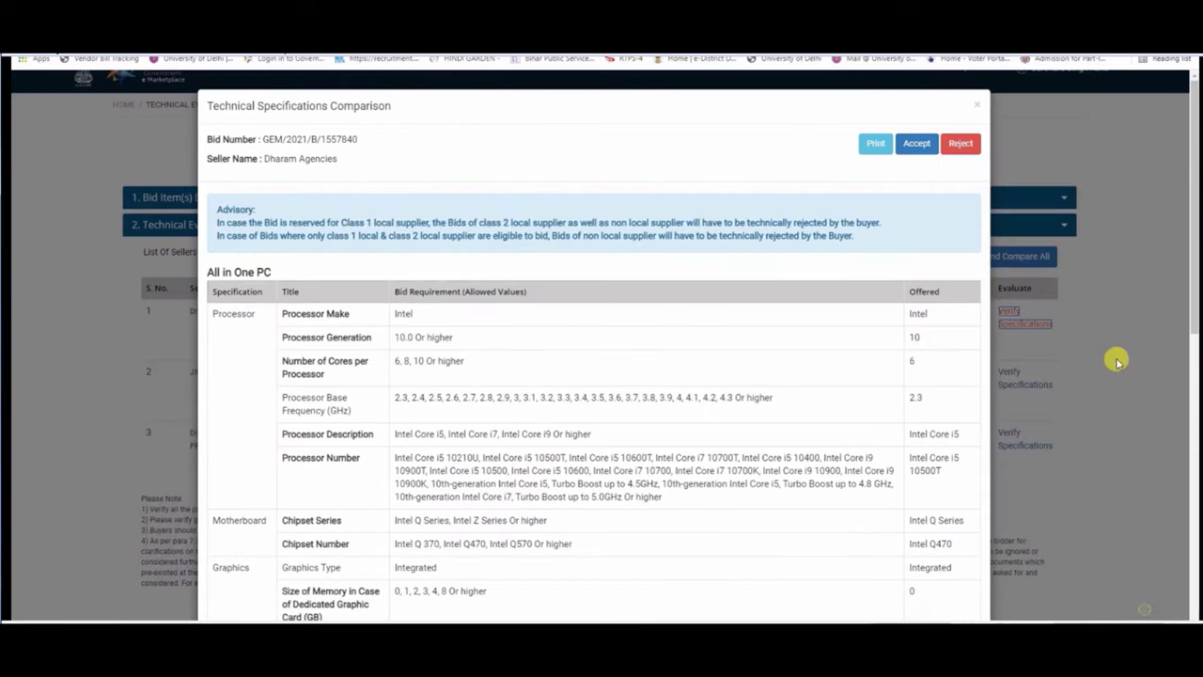
left_click(974, 109)
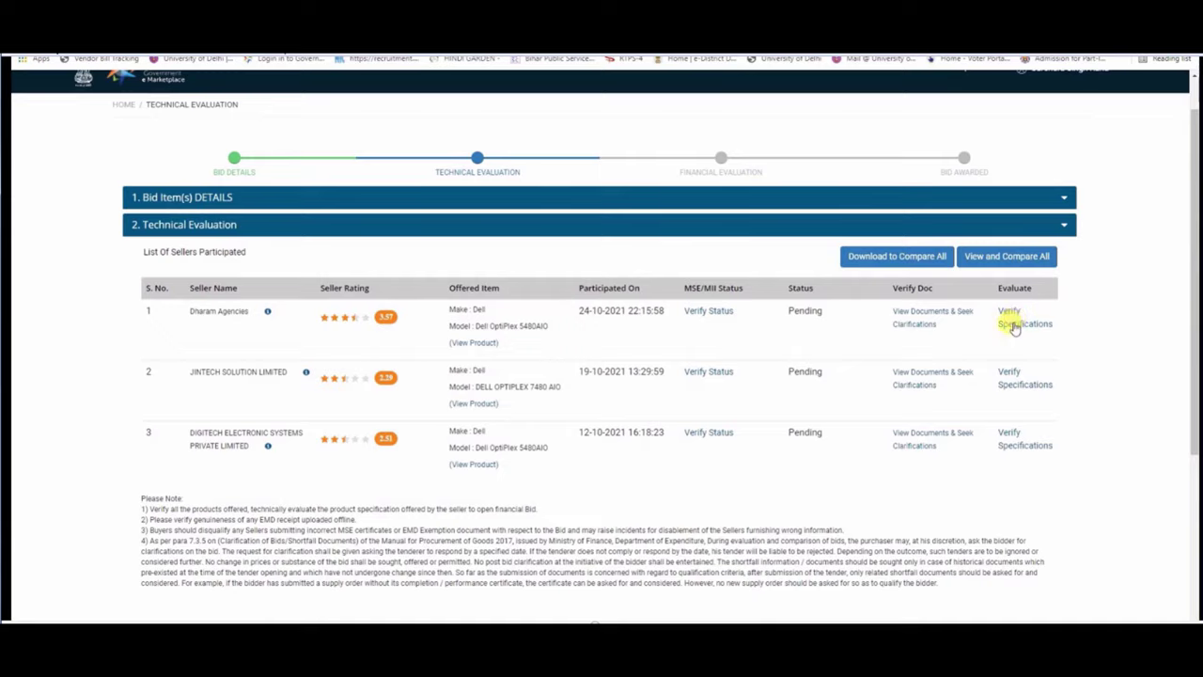
left_click(1013, 325)
Accept Dharam Agencies' and JINTECH SOLUTION LIMITED's specifications with the comment 'As per requirement'
left_click(914, 144)
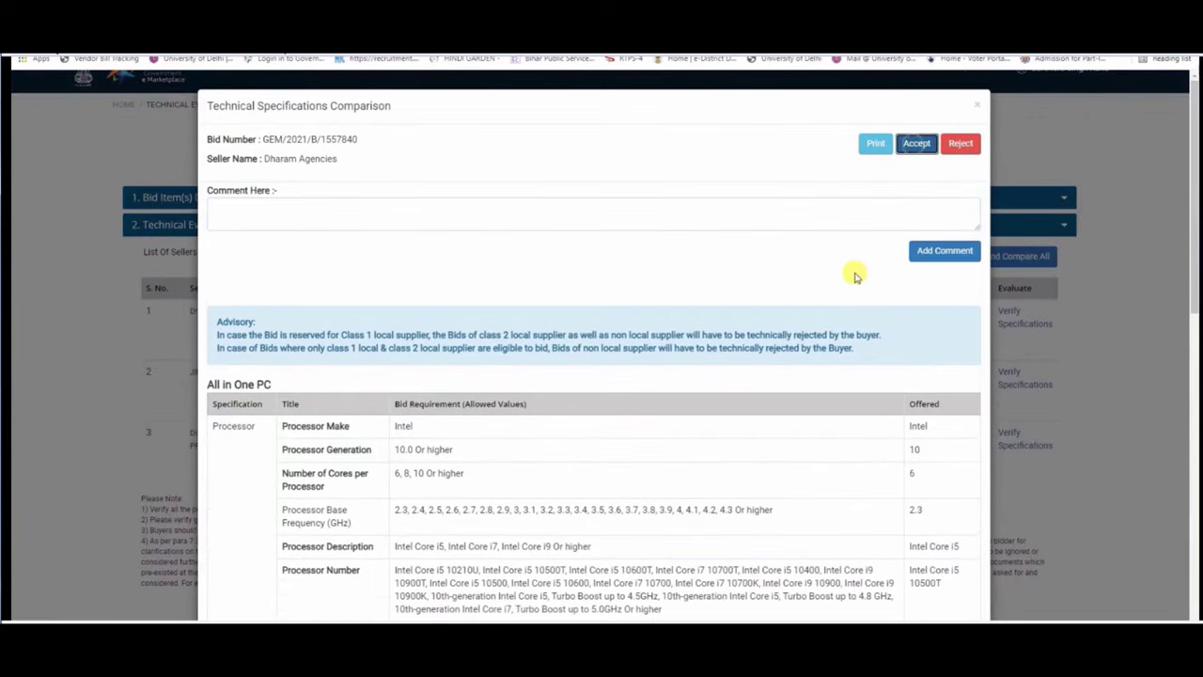
left_click(430, 211)
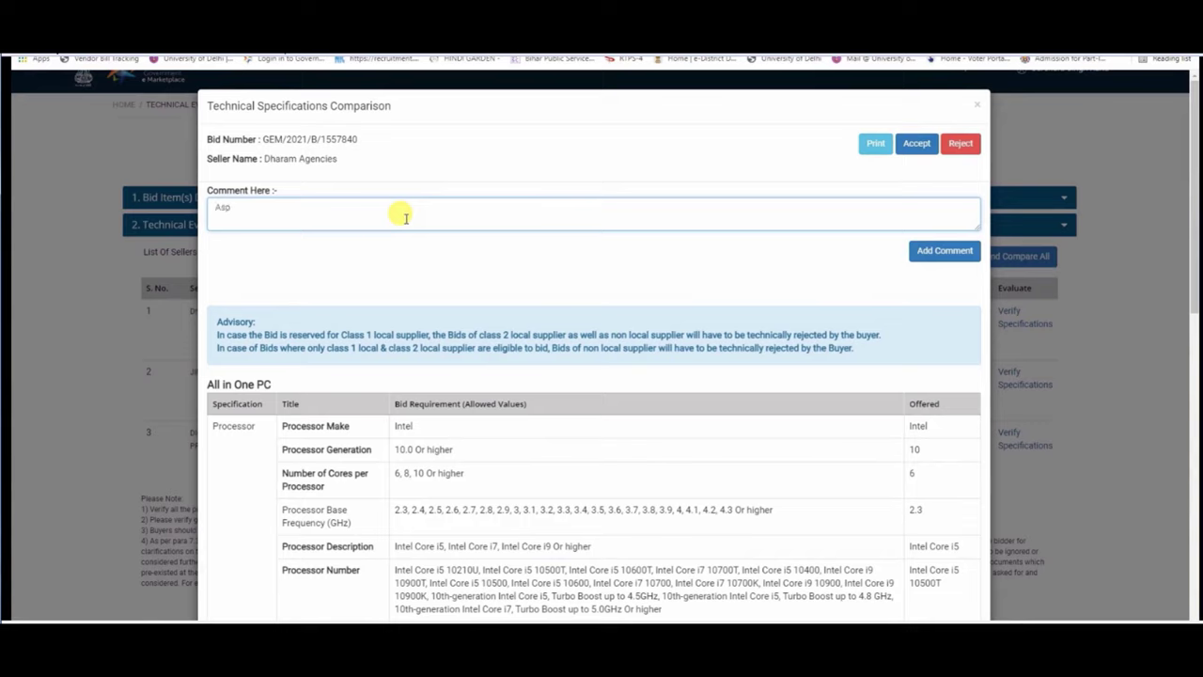
type("As per requirement")
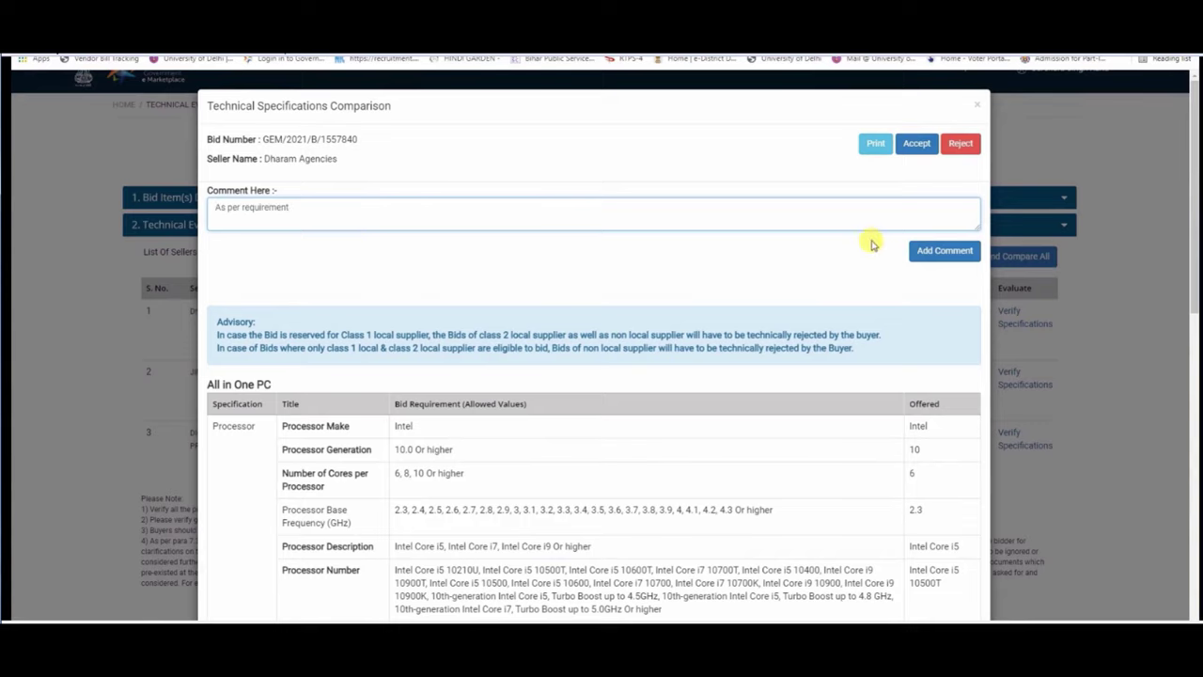
left_click(933, 253)
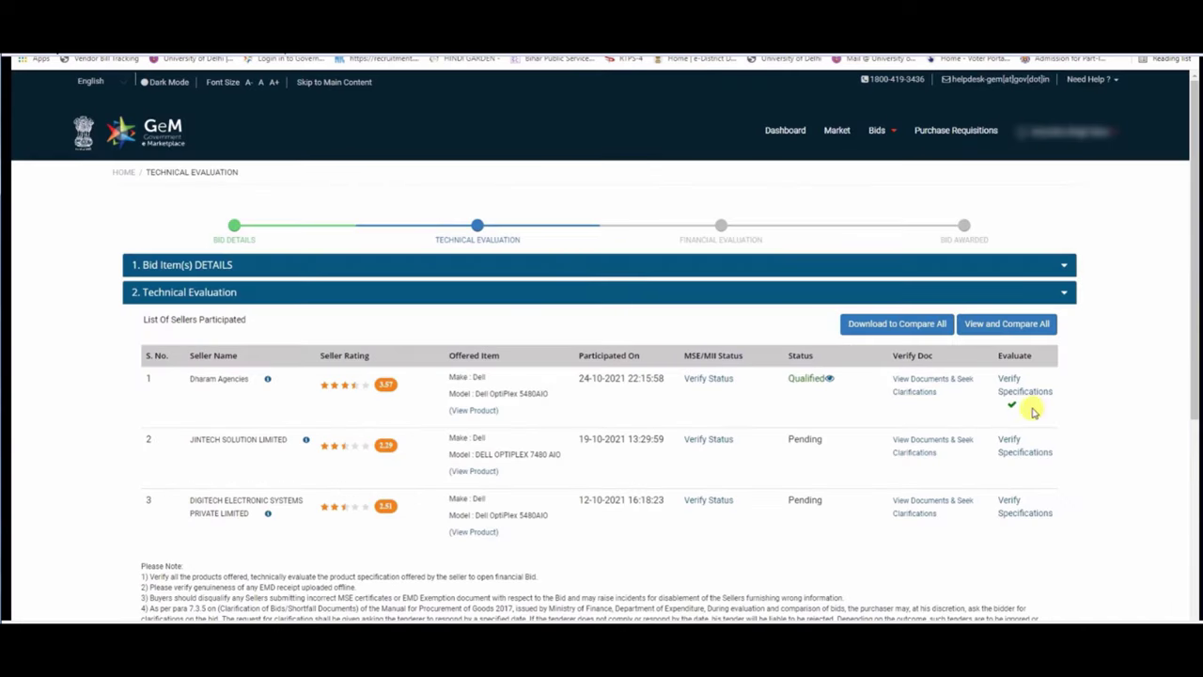
left_click(1011, 445)
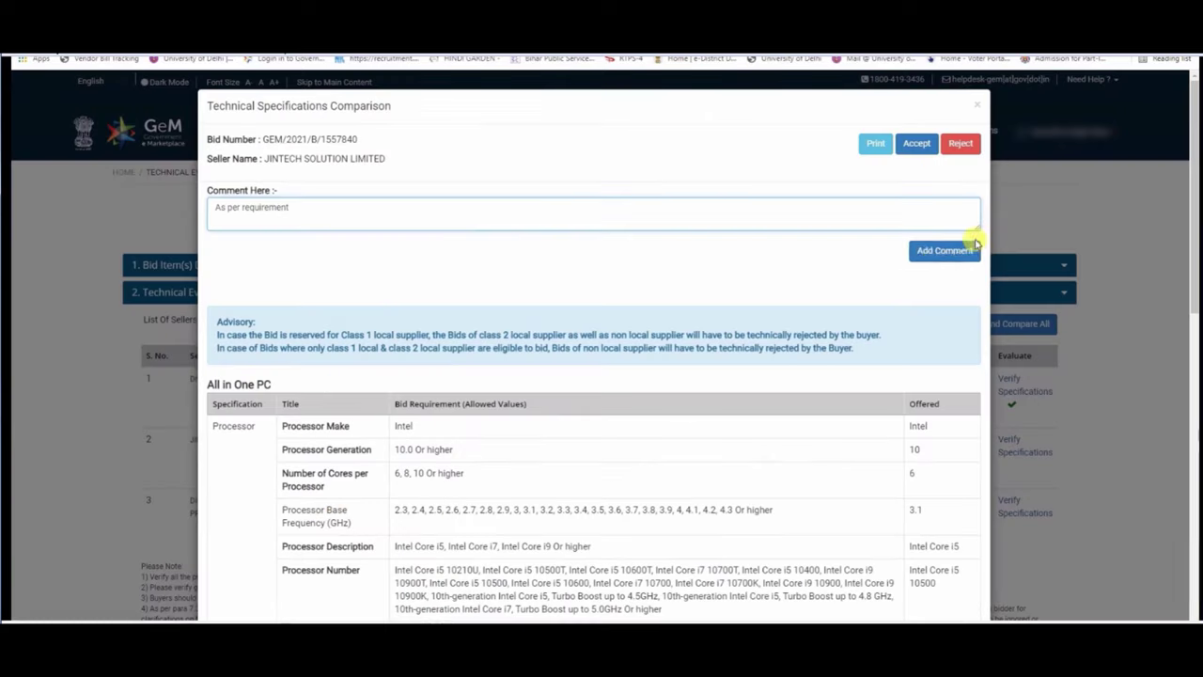
left_click(941, 252)
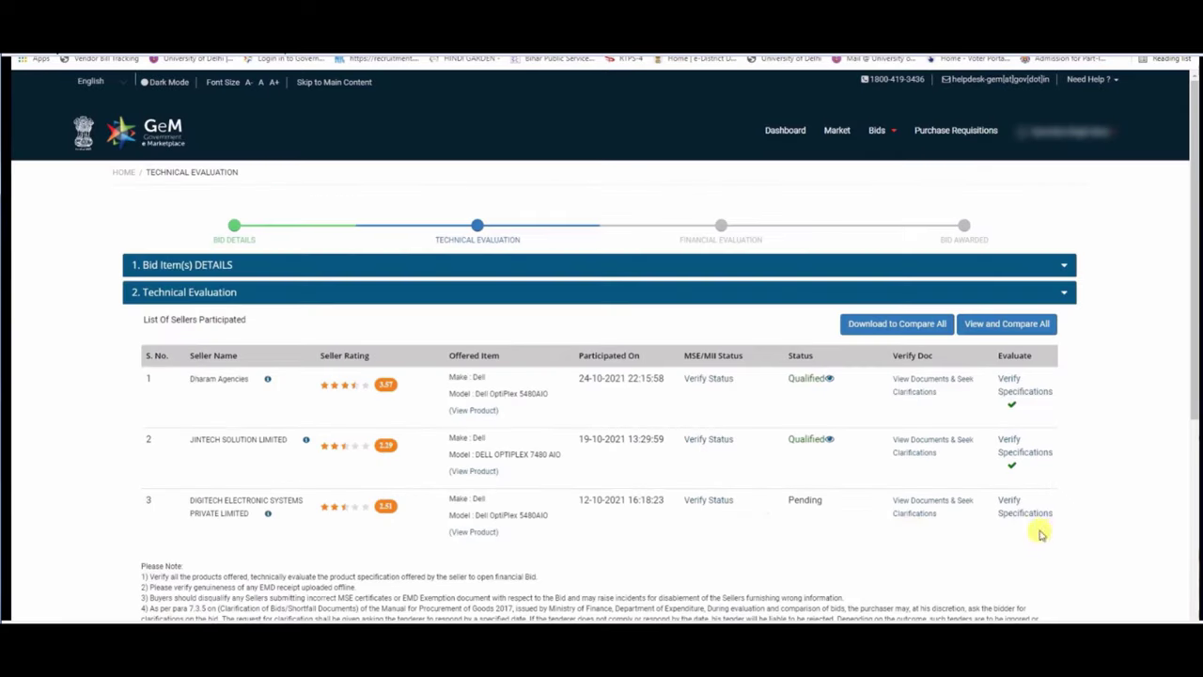
Accept the third seller's technical specifications with the comment 'As per requirement'
left_click(1009, 507)
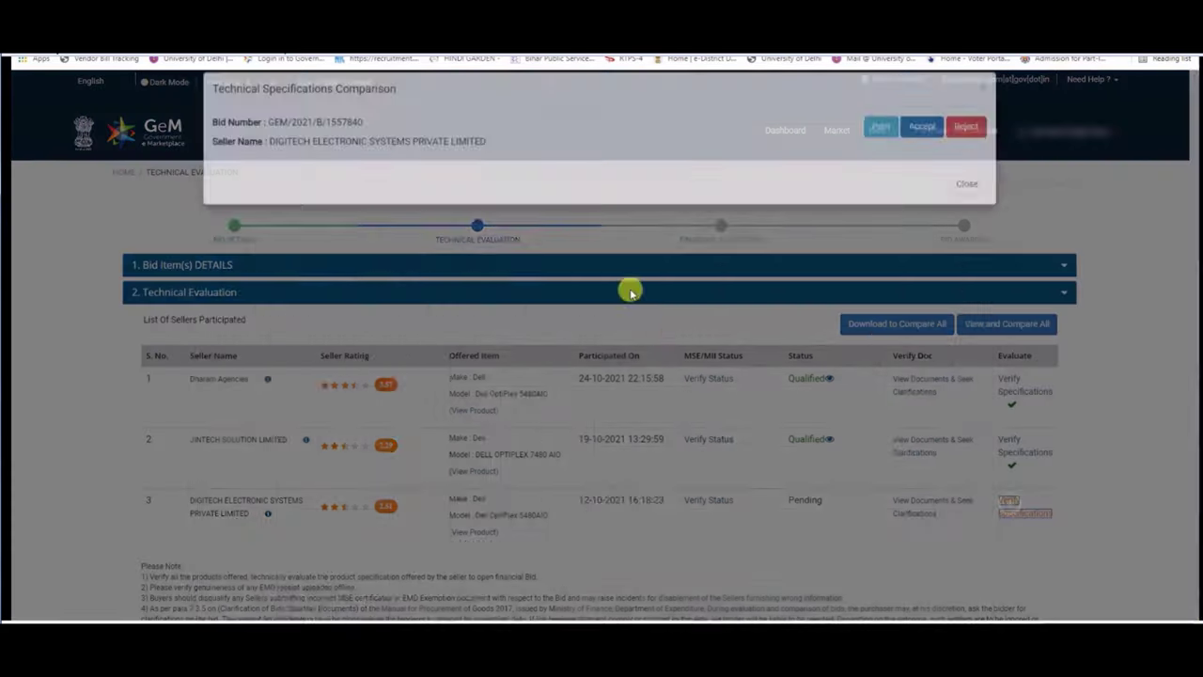
left_click(917, 144)
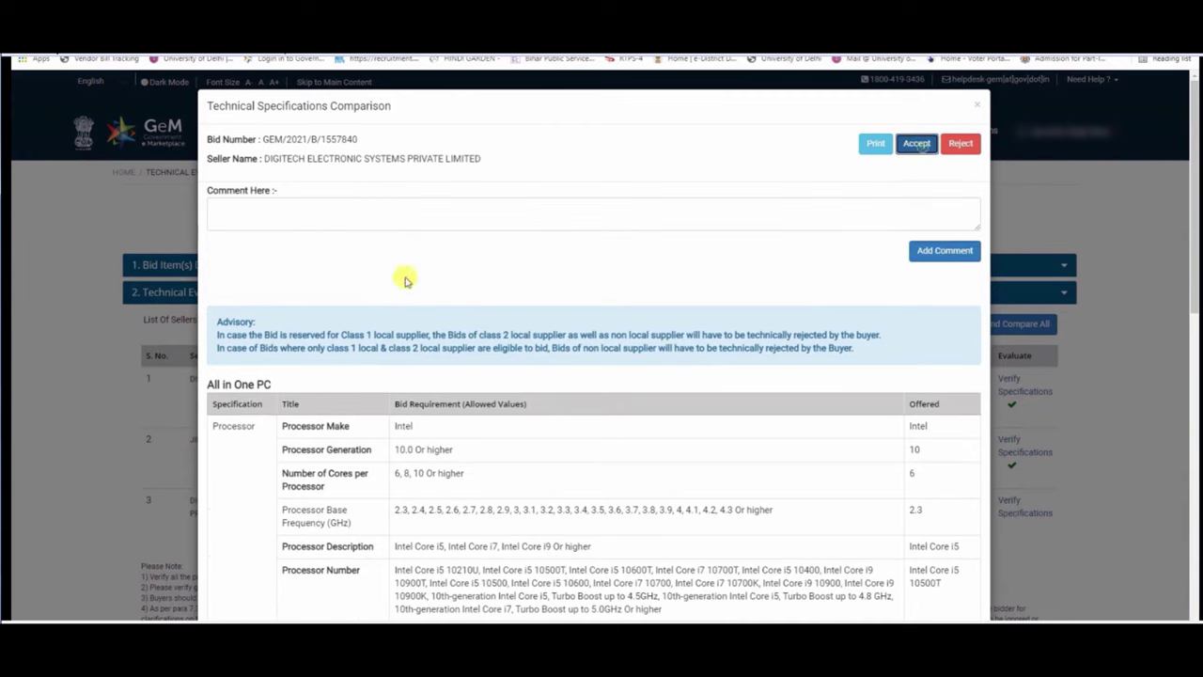
left_click(352, 221)
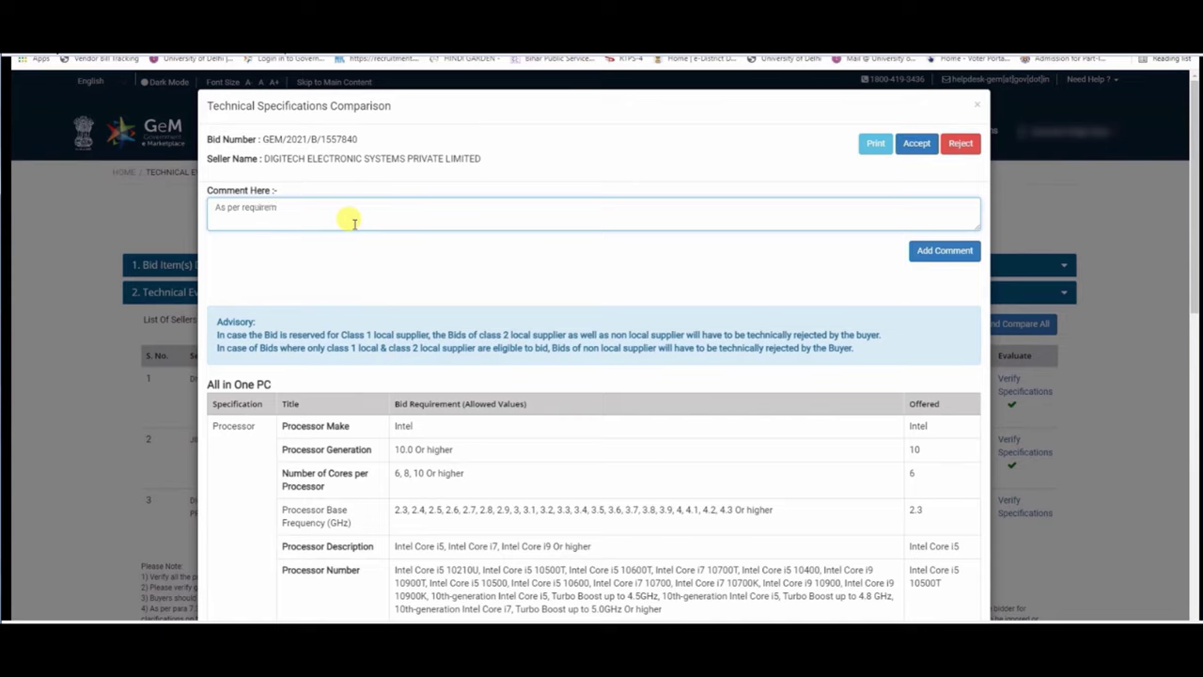
type("As per requirement")
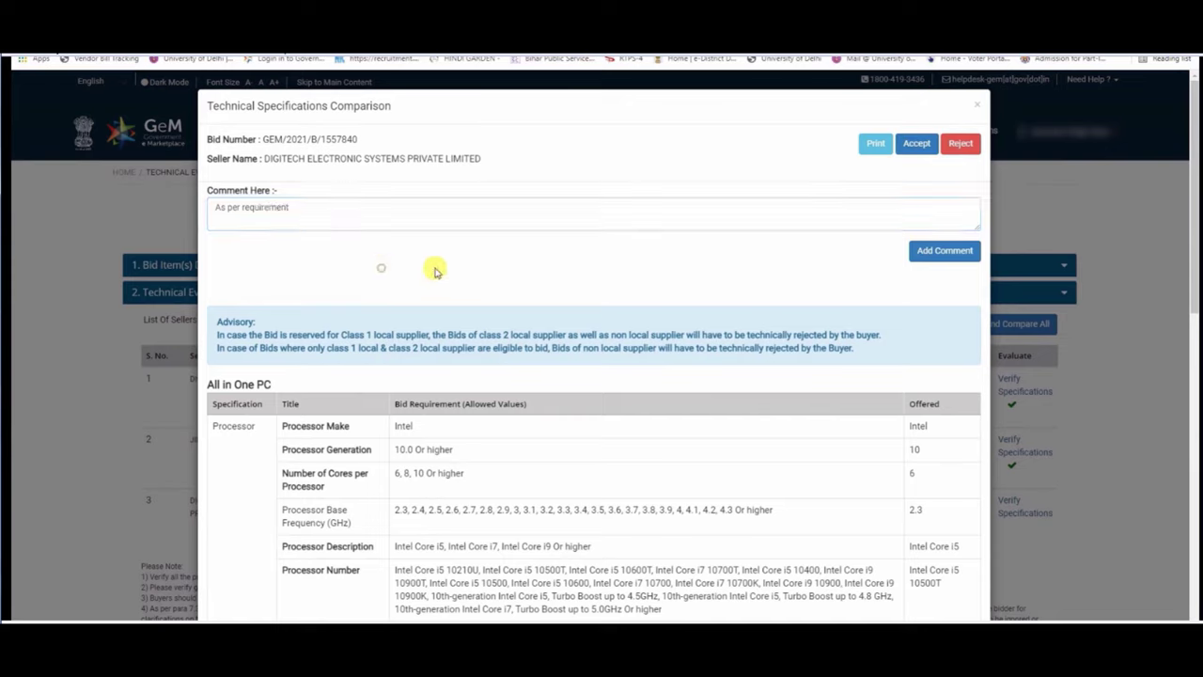
left_click(930, 252)
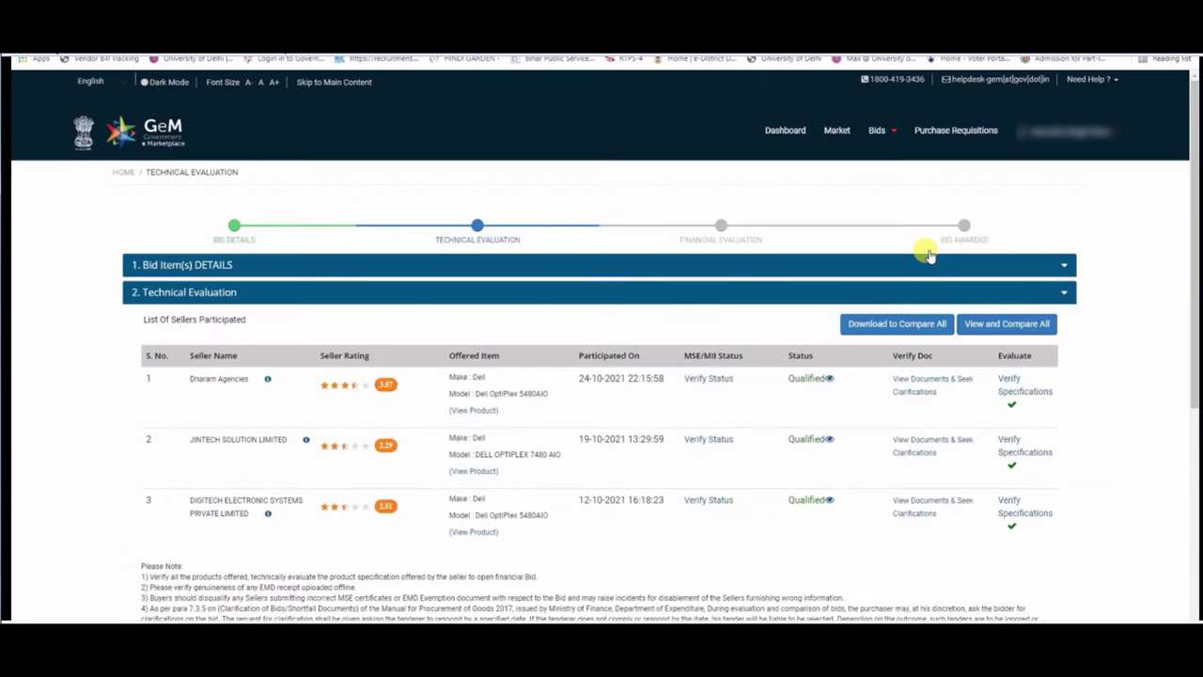
Highlight the Advisory explaining why Competent Authority Approval must be uploaded
scroll(929, 255, "down", 3)
scroll(987, 376, "up", 1)
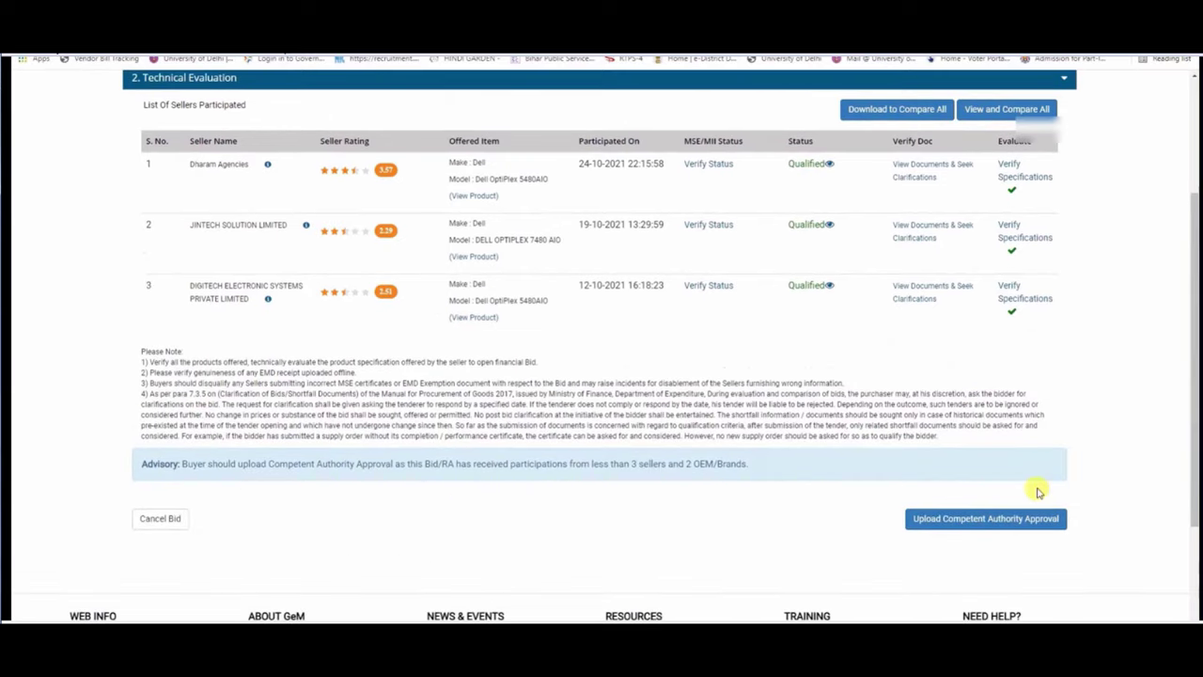
scroll(1190, 417, "up", 2)
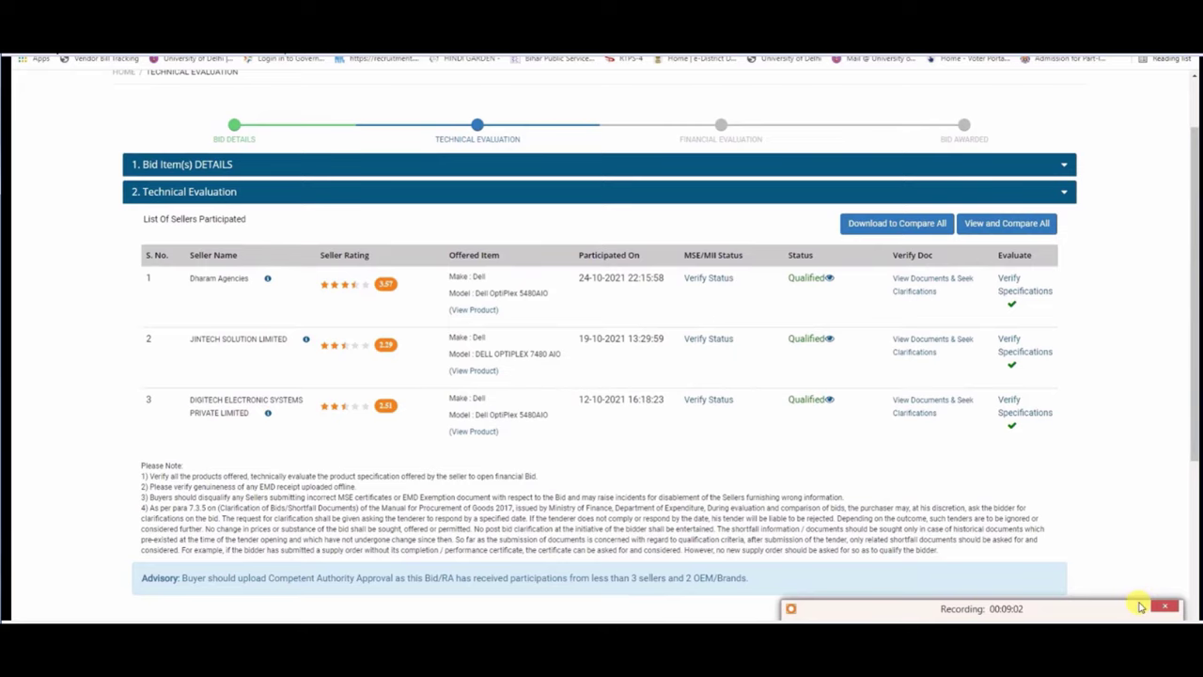
left_click(1140, 606)
scroll(1192, 421, "down", 1)
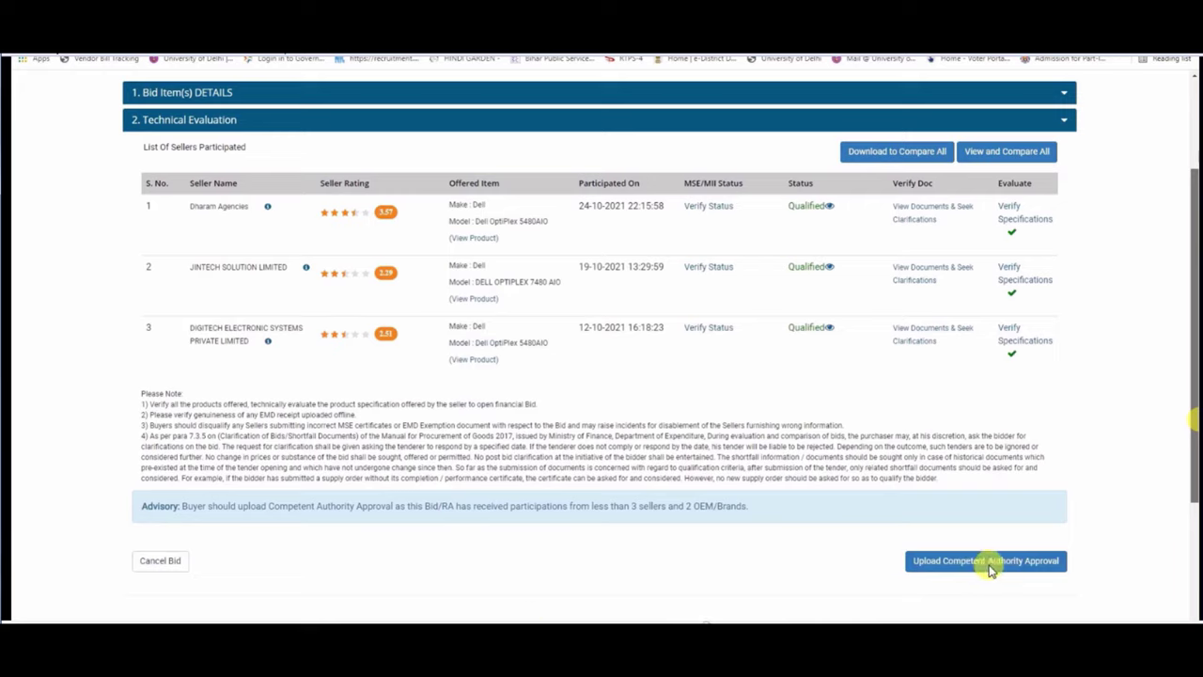
left_click_drag(424, 505, 752, 508)
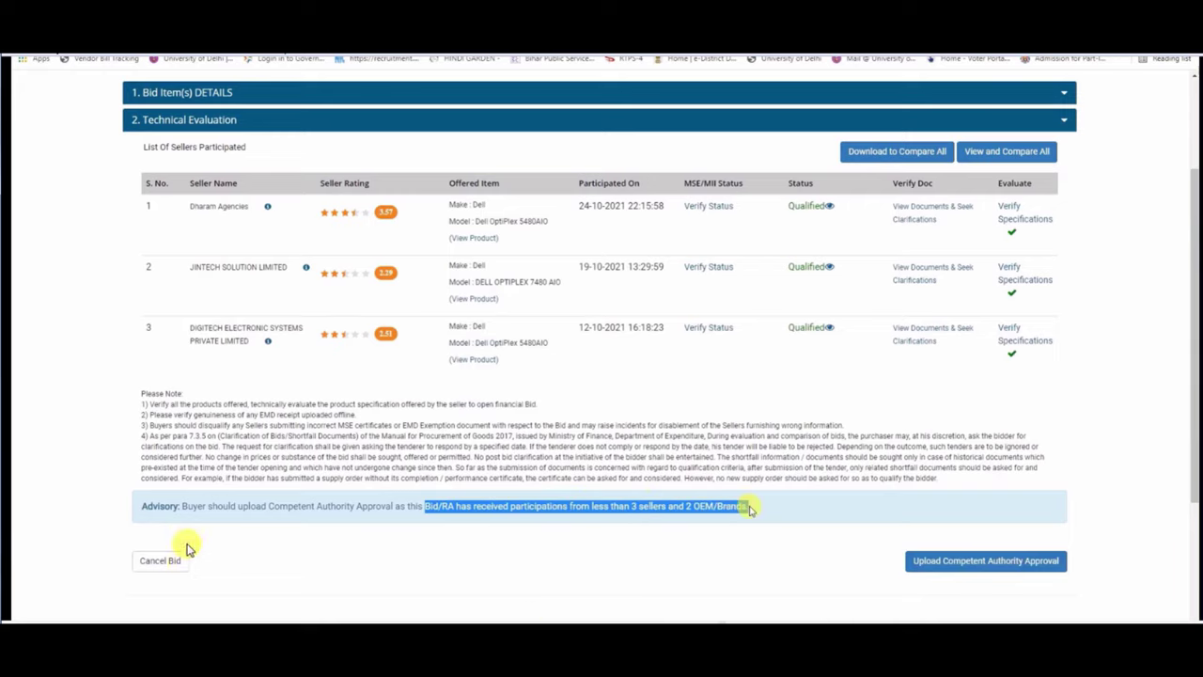